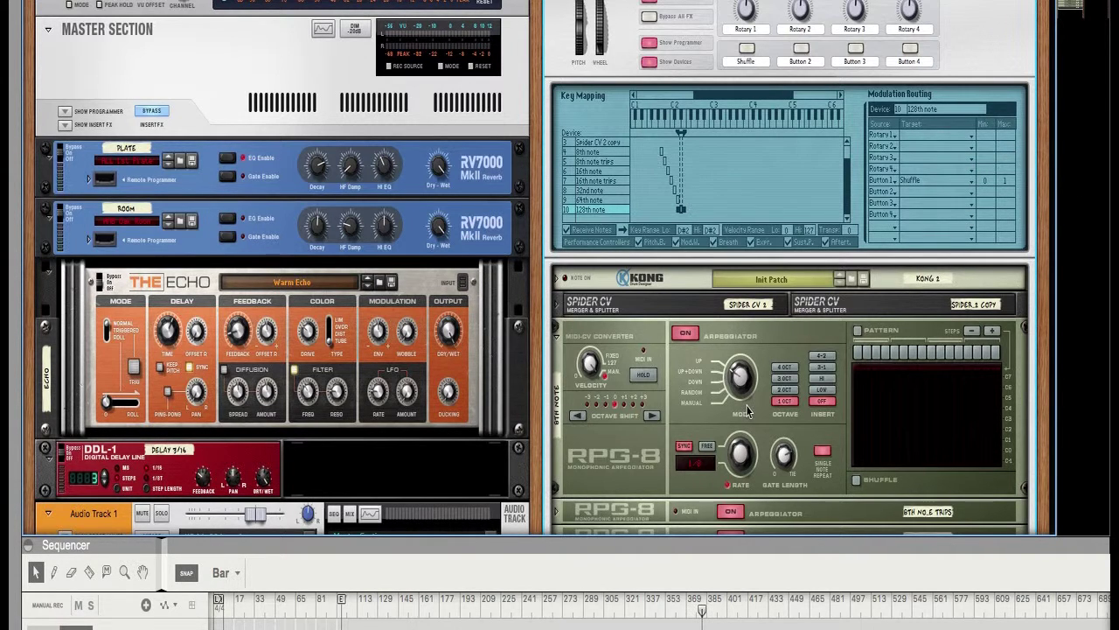
Label the Combinator's Button 2 'Half Time'.
double_click(802, 62)
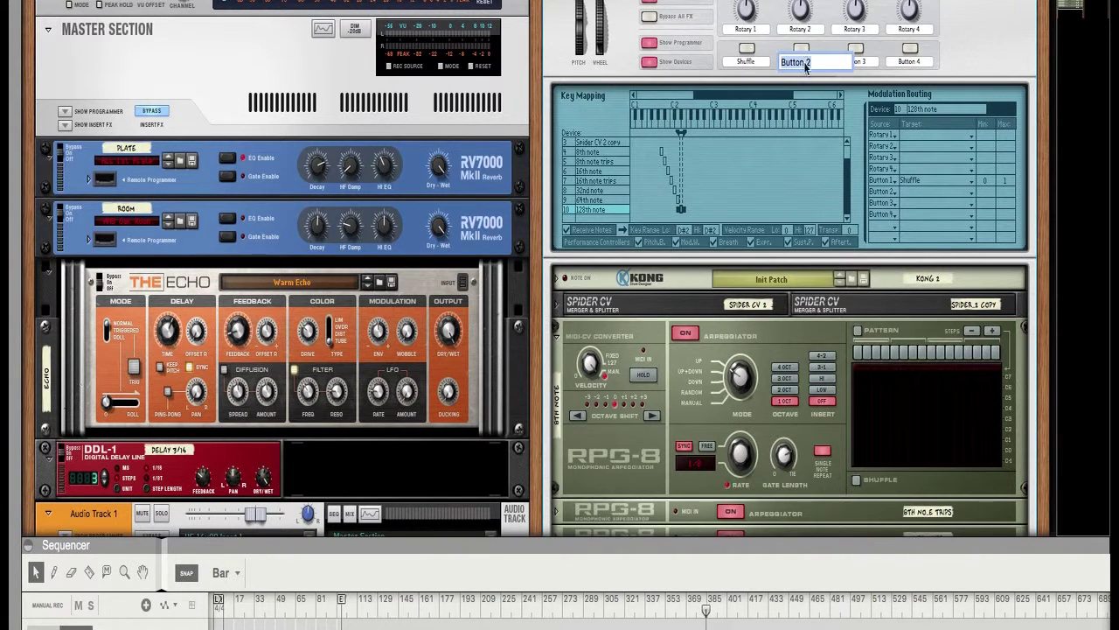
type("Half Time")
key("Return")
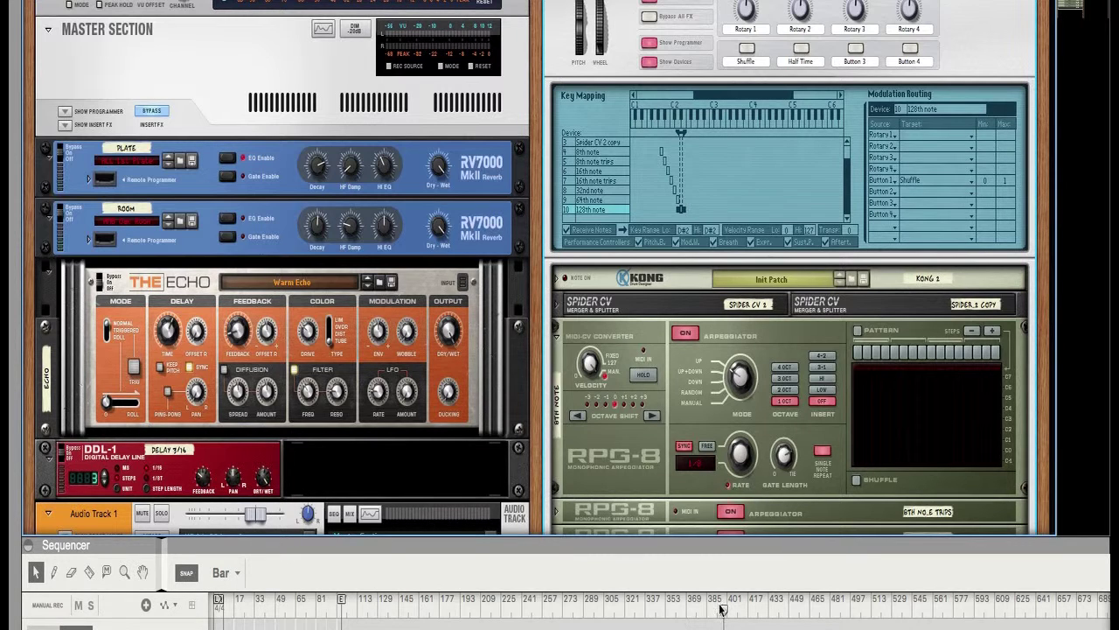
Route Button 2 to the 8th note arpeggiator's Arpeggio > Synced Rate in Modulation Routing.
left_click(801, 48)
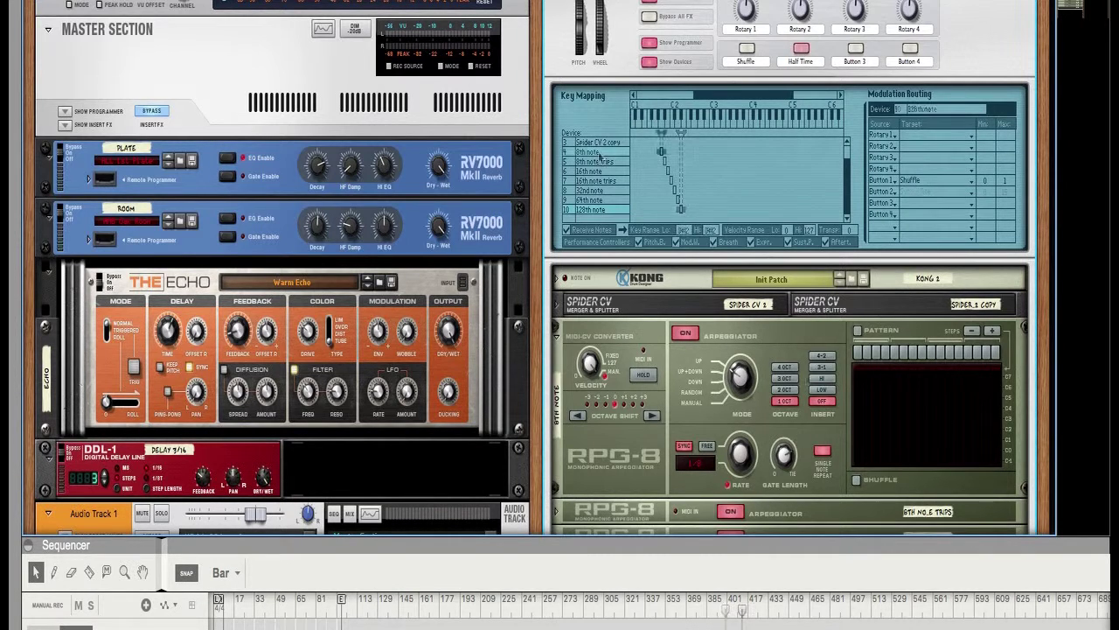
left_click(599, 152)
left_click(920, 194)
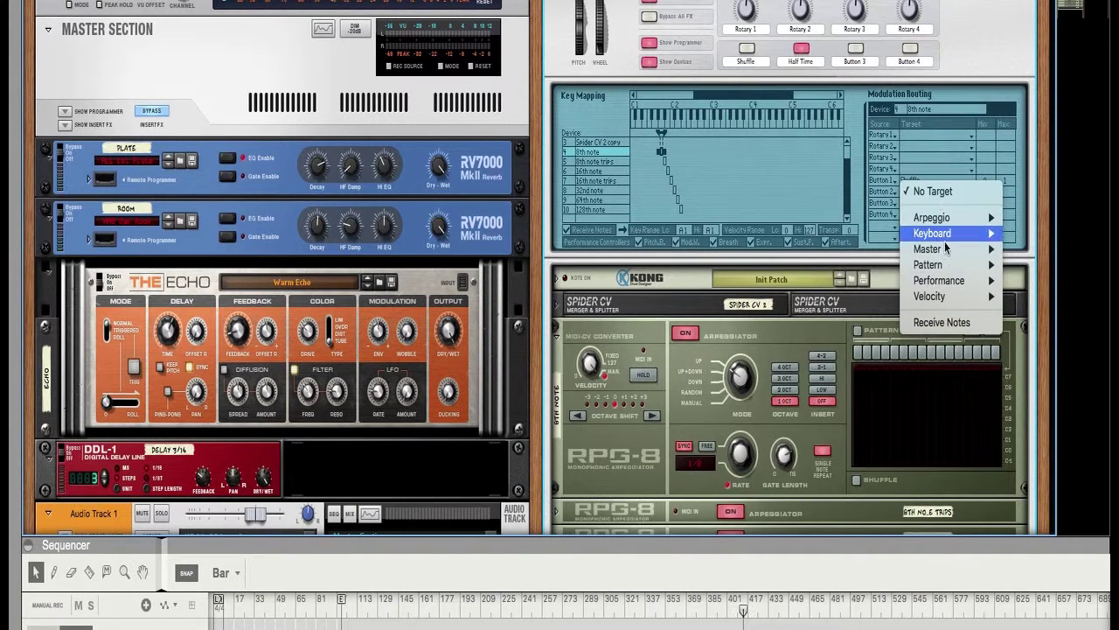
mouse_move(951, 234)
mouse_move(961, 299)
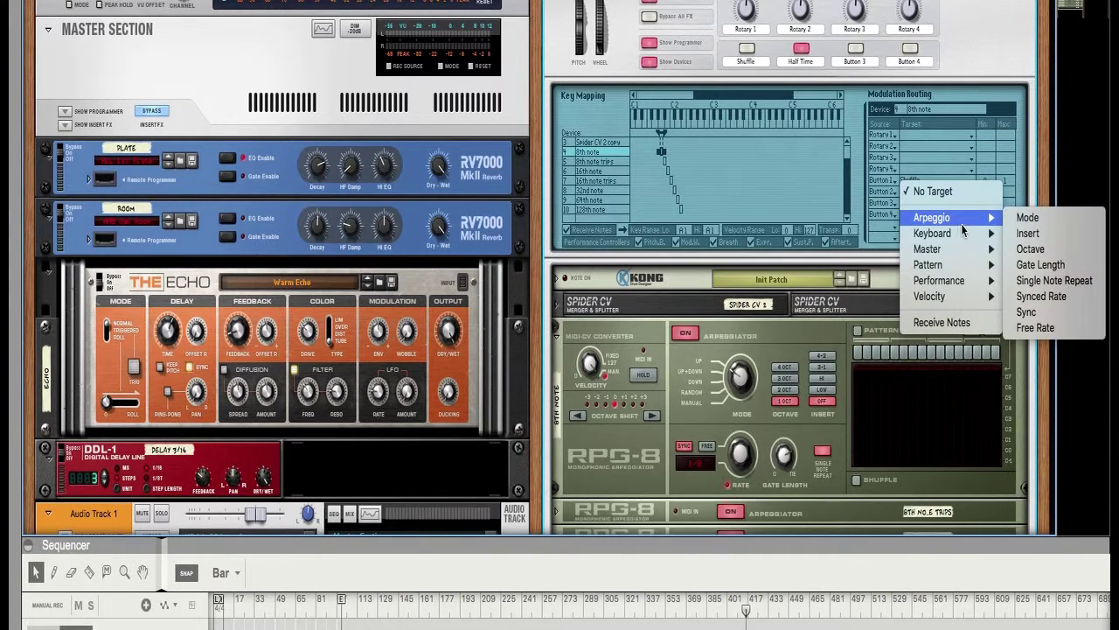
left_click(1040, 295)
Toggle Half Time off, on and off again to test the rate change.
left_click(801, 49)
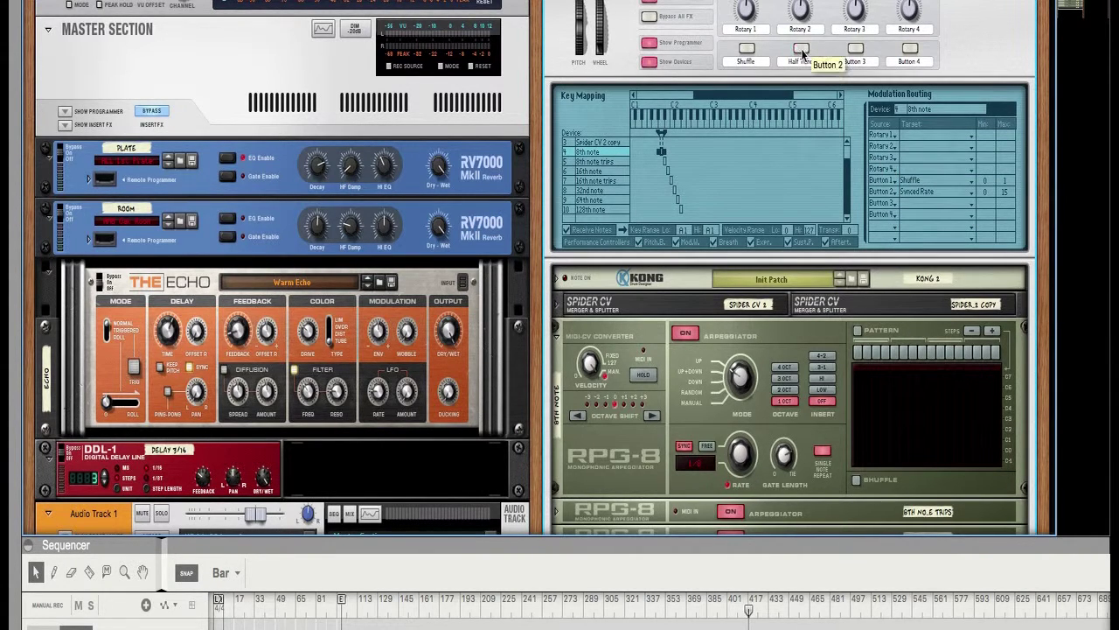
left_click(801, 49)
left_click(803, 50)
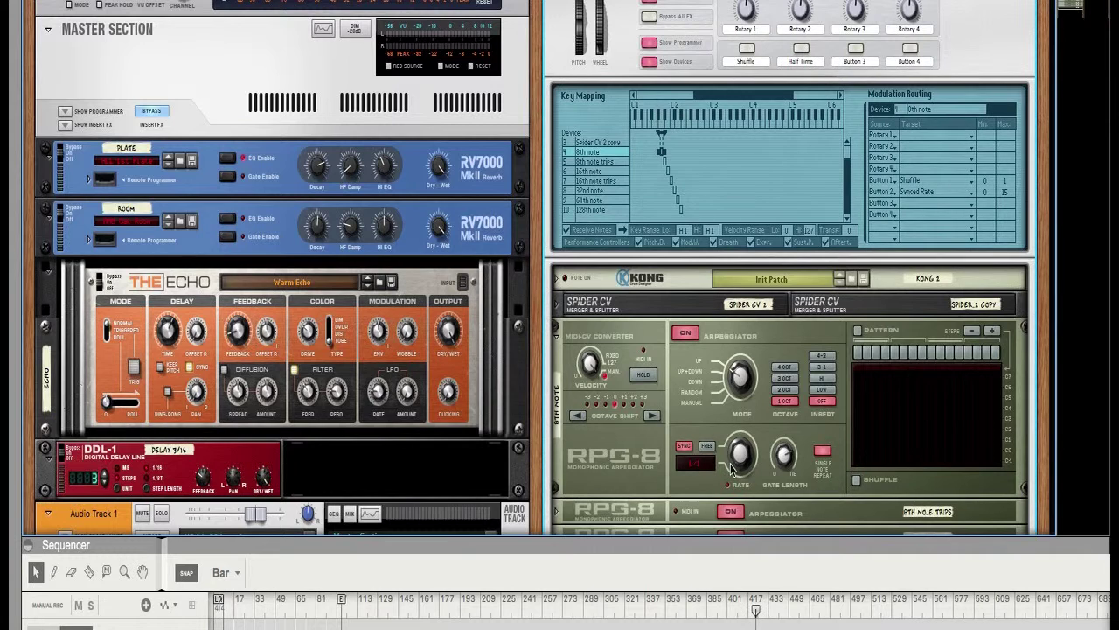
Set Half Time's Synced Rate range to Min 8 and Max 5, checking the RPG-8 Rate knob and testing.
left_click(802, 48)
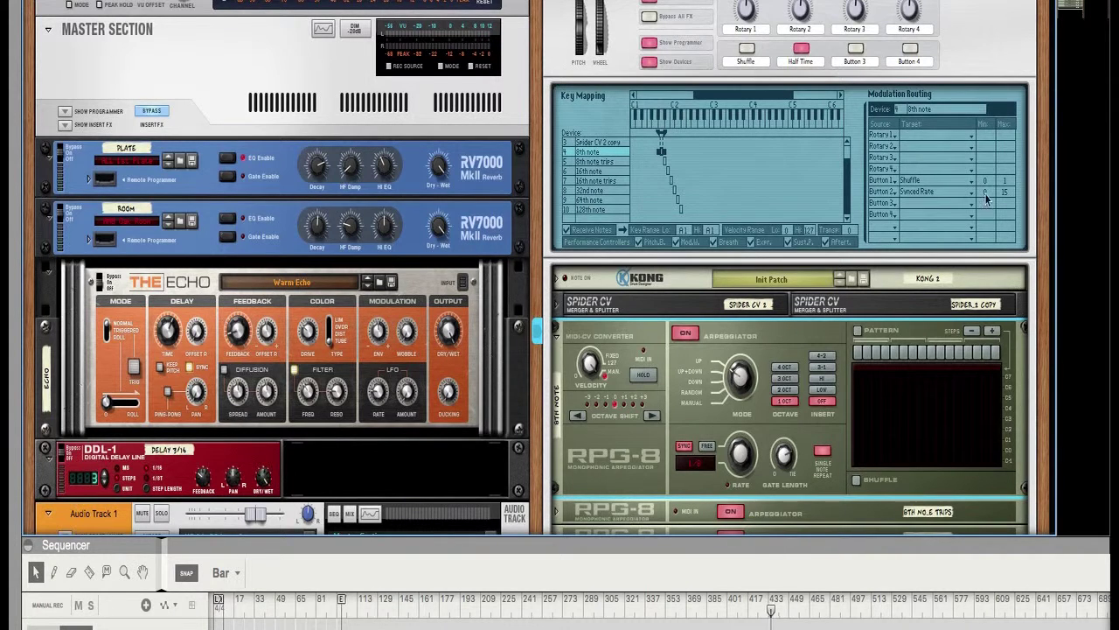
left_click_drag(986, 190, 986, 165)
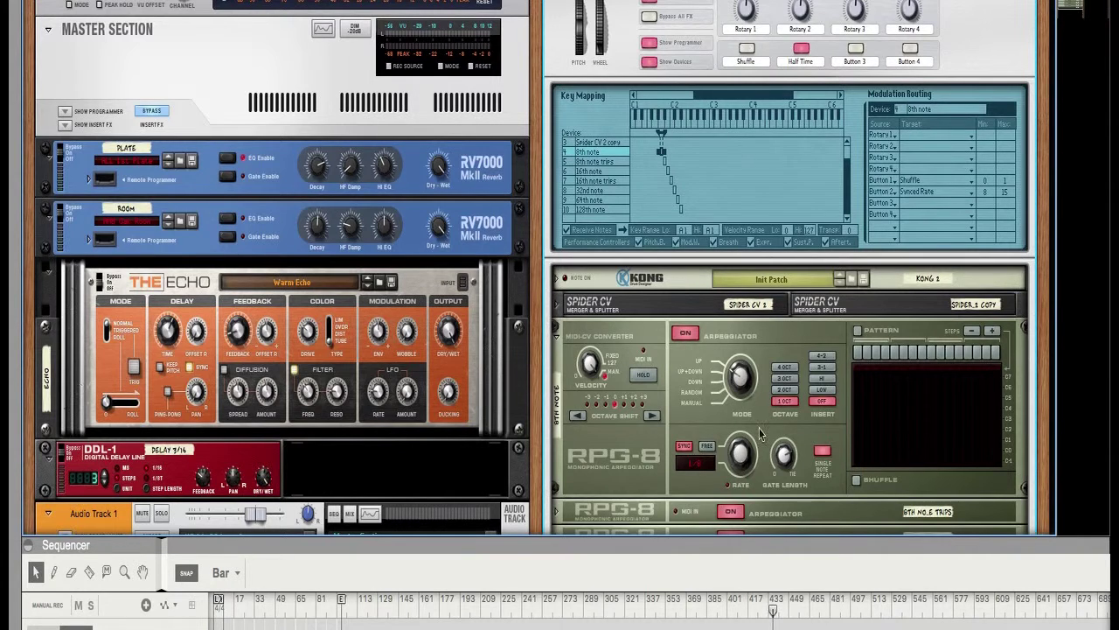
left_click(737, 461)
left_click_drag(738, 461, 737, 491)
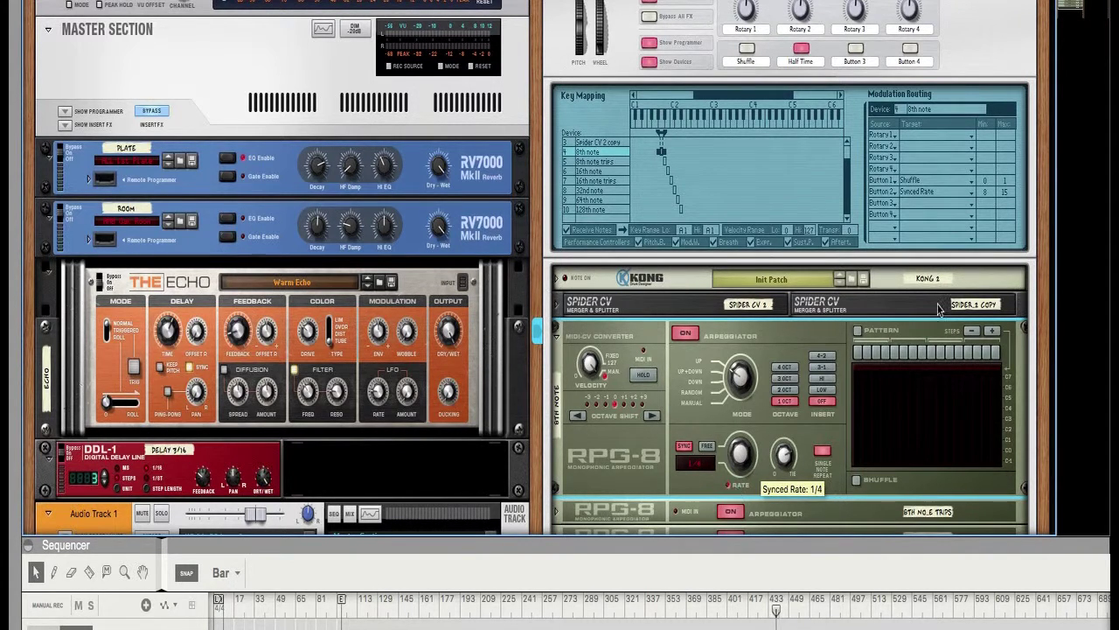
left_click_drag(1007, 191, 1010, 242)
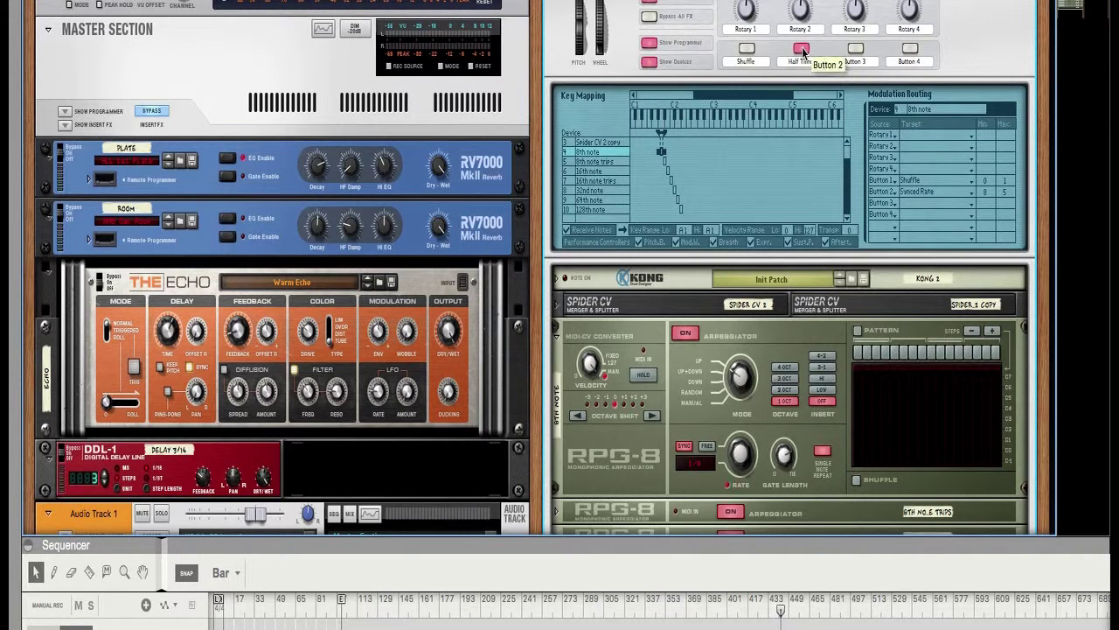
left_click(802, 49)
left_click(802, 50)
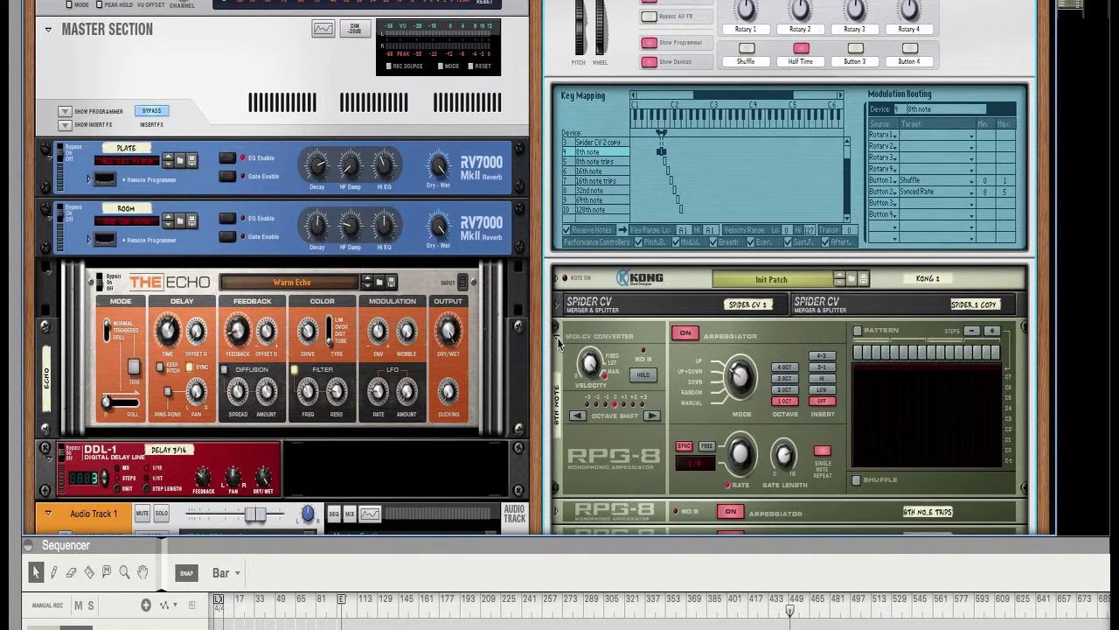
Fold the 8th and 128th note RPG-8s into strips and unfold the Kong Drum Designer.
left_click(557, 337)
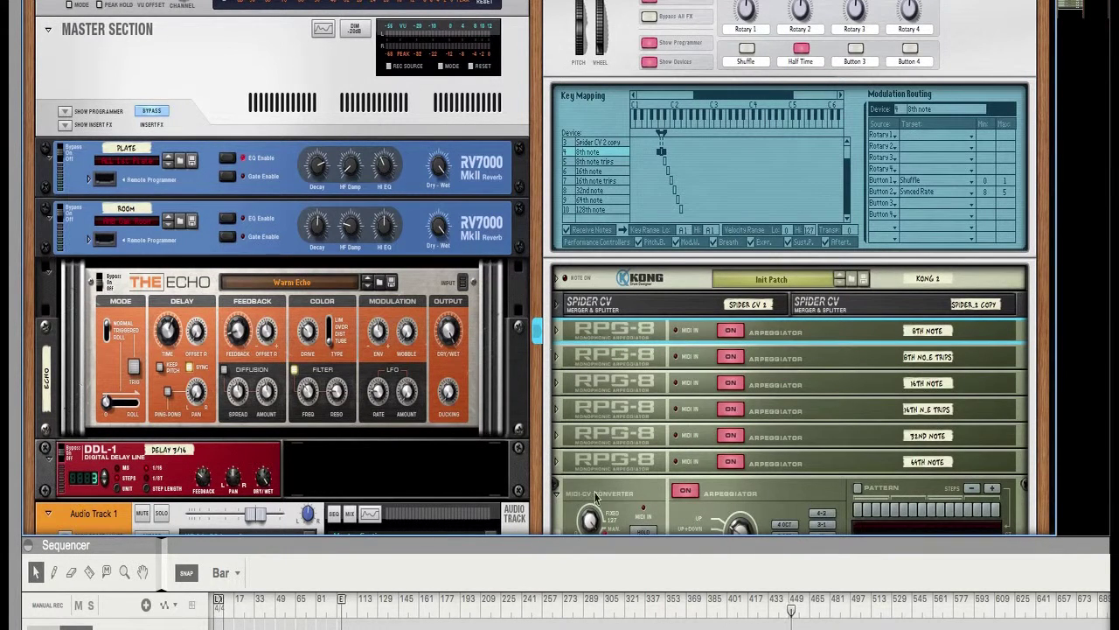
left_click(558, 497)
left_click(557, 496)
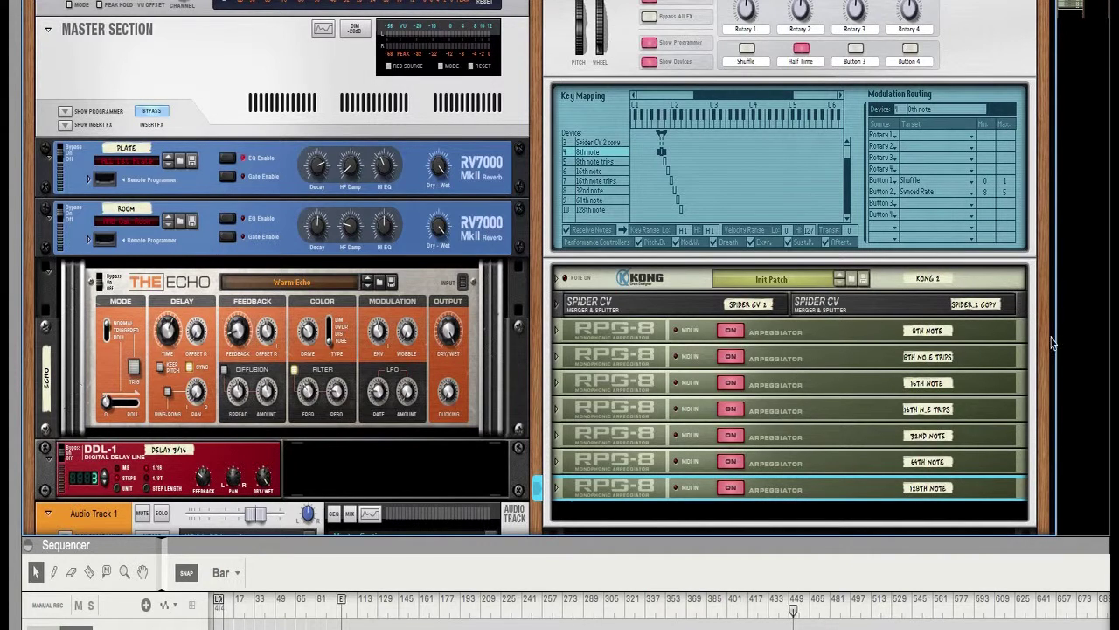
left_click(558, 278)
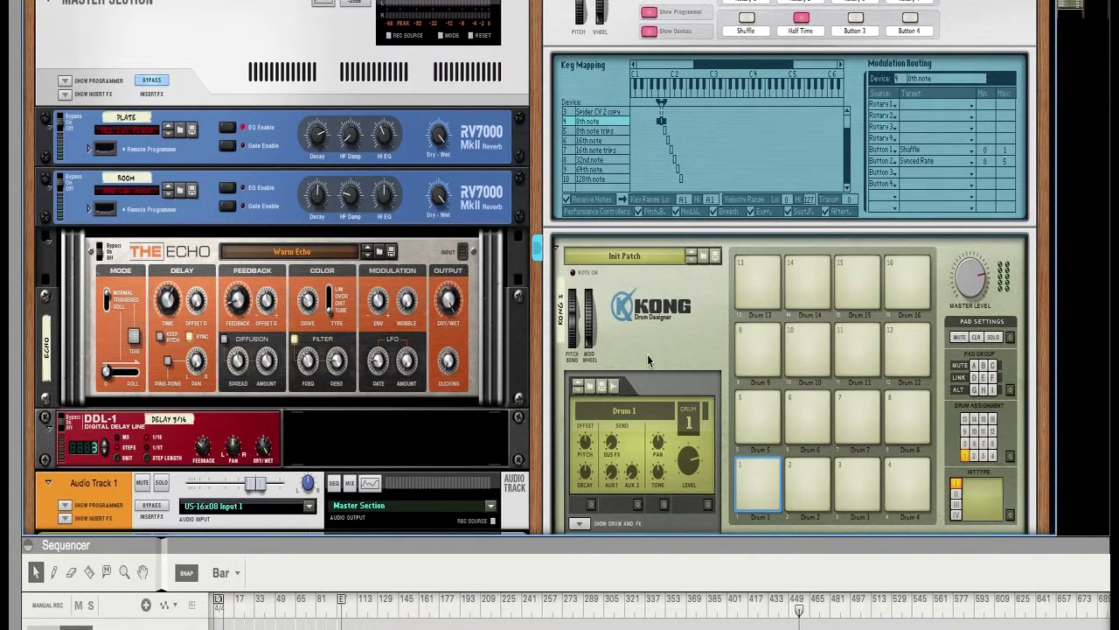
On the rack's rear, reset Thor and cable its LFO 2 output to Kong's Mod input.
key("Tab")
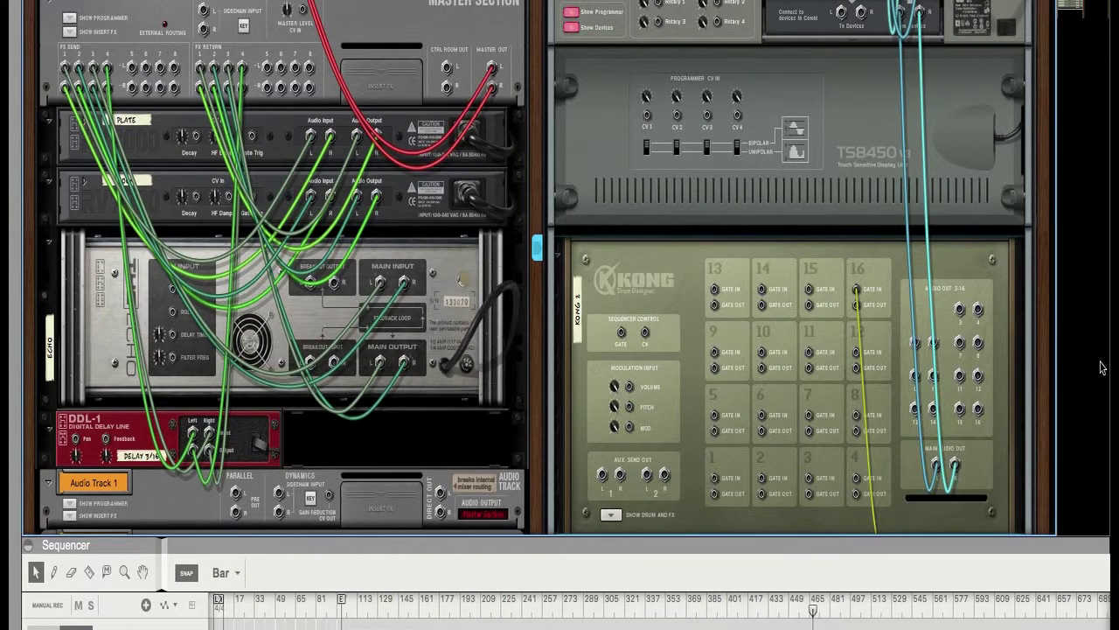
scroll(1043, 268, "down", 3)
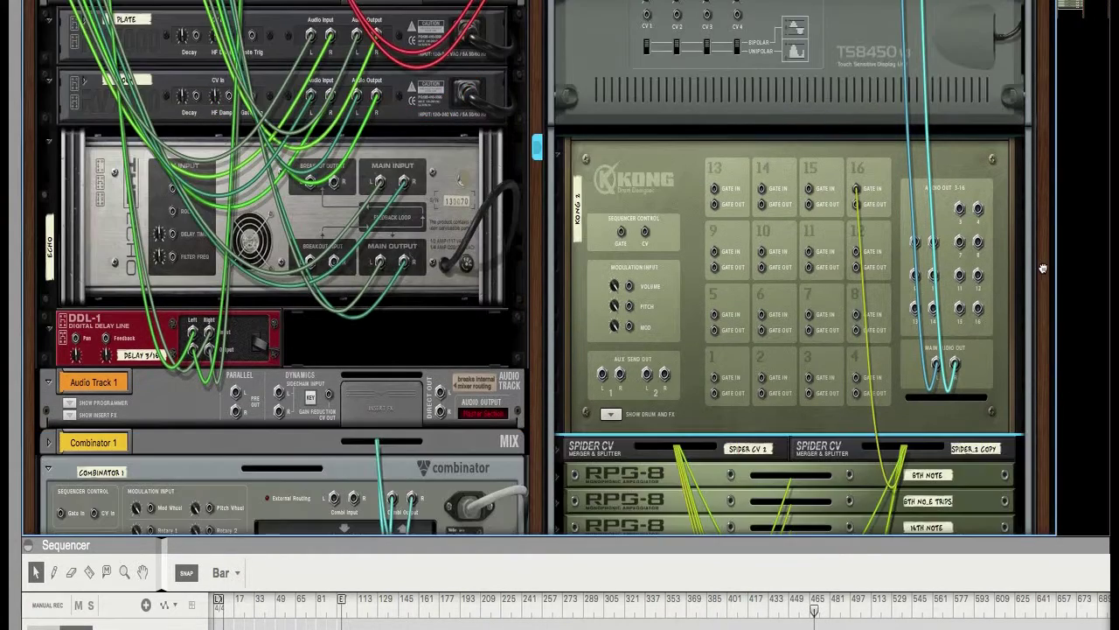
scroll(1043, 268, "down", 6)
scroll(694, 448, "down", 1)
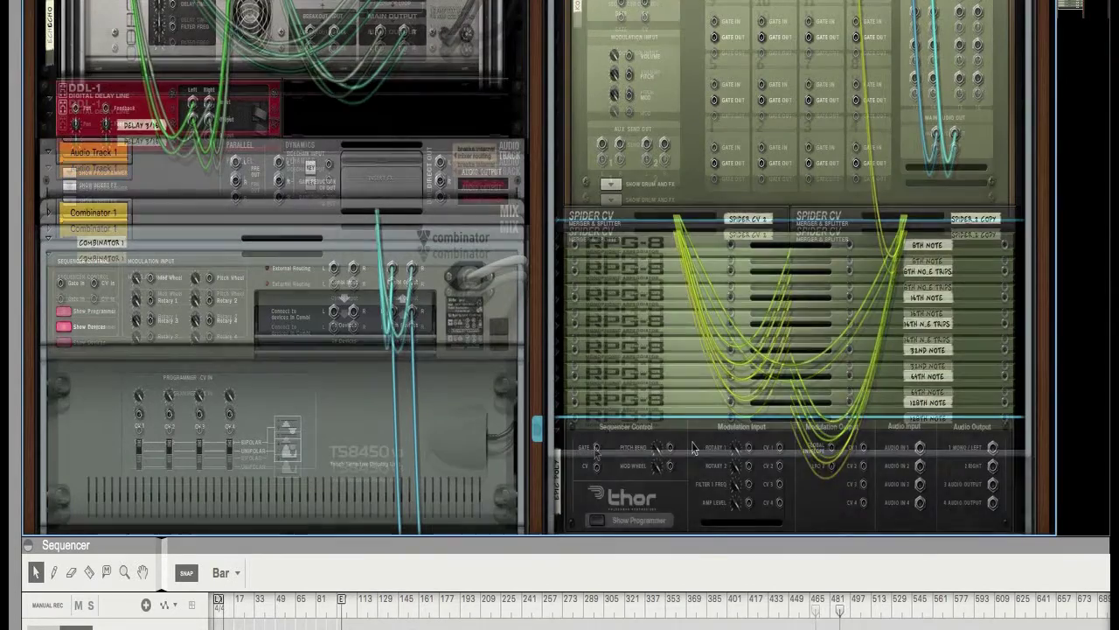
right_click(694, 448)
left_click(730, 522)
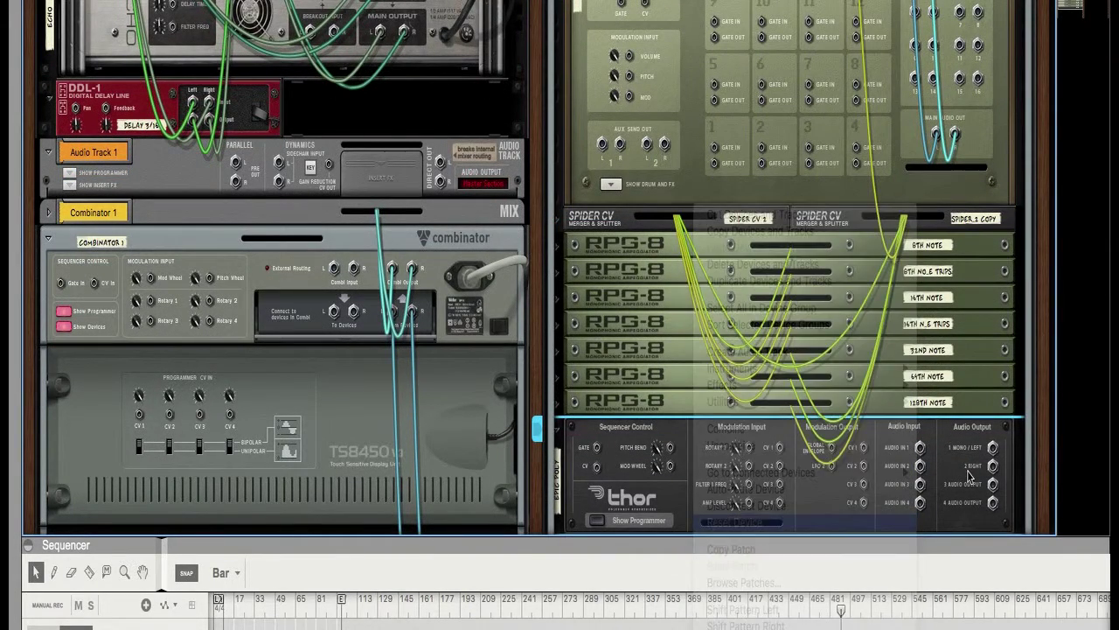
scroll(910, 459, "down", 1)
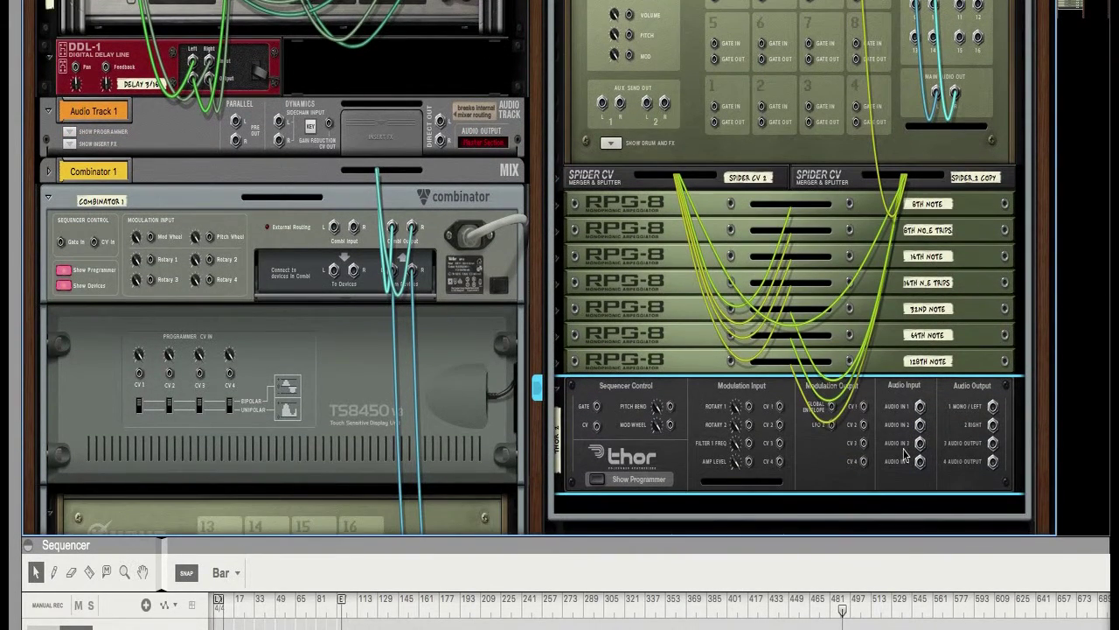
left_click_drag(833, 432, 629, 58)
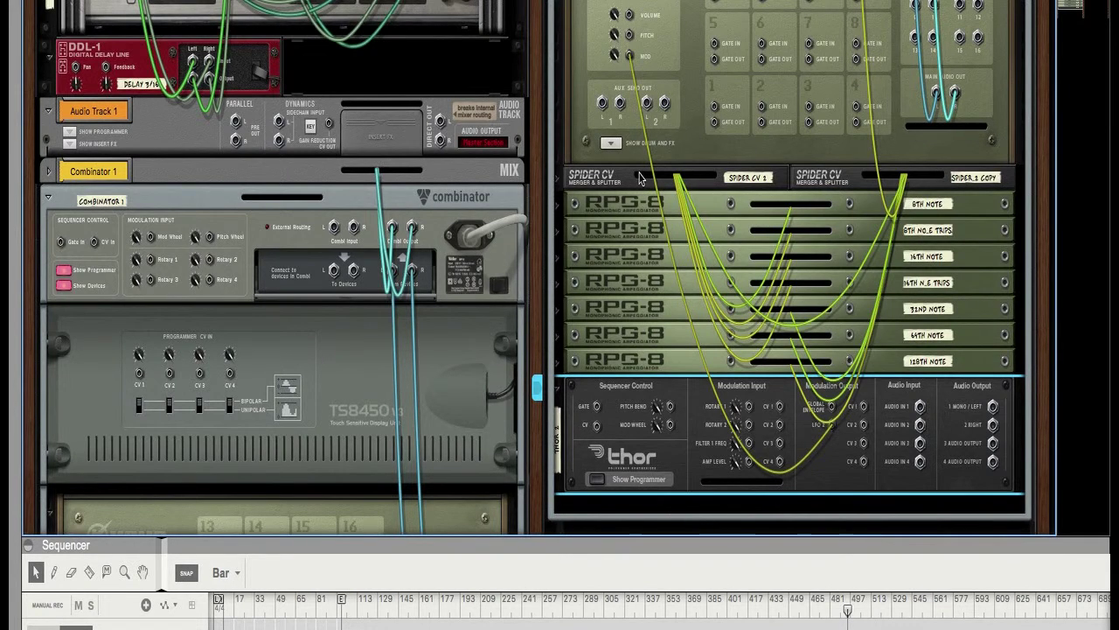
Load an NN-Nano Sampler into the Drum Module slot of Kong's pad 16.
key("Tab")
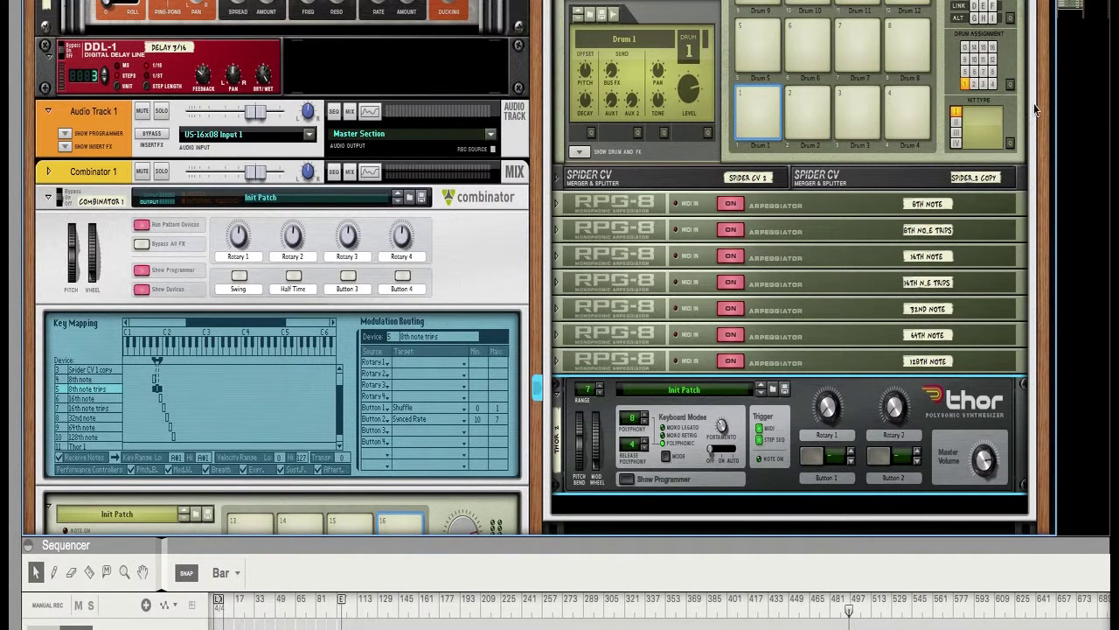
scroll(875, 26, "up", 3)
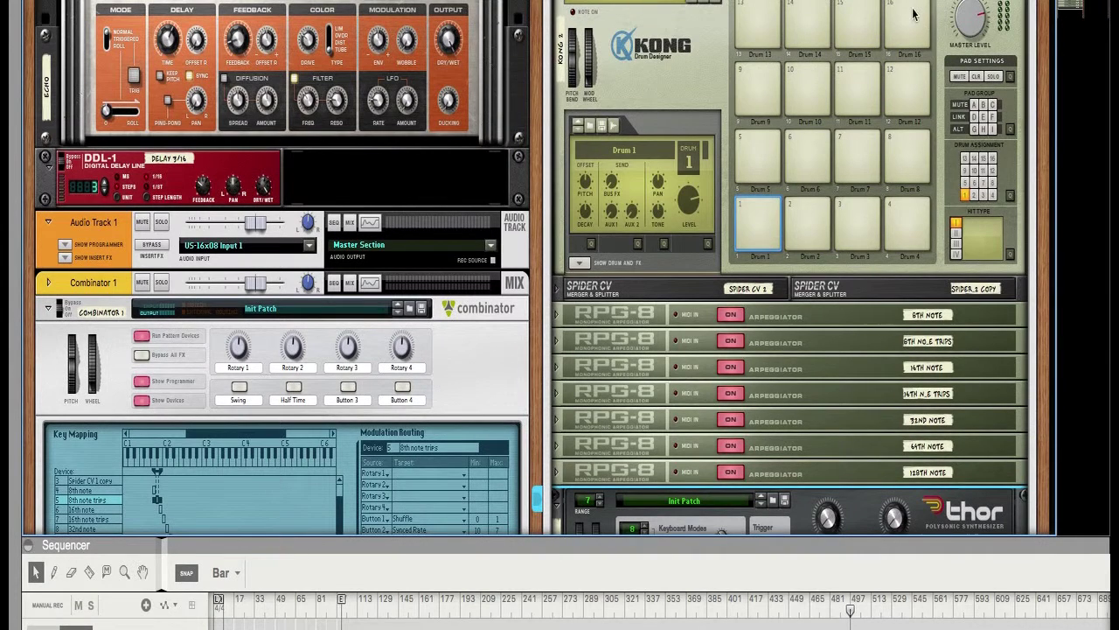
left_click(912, 14)
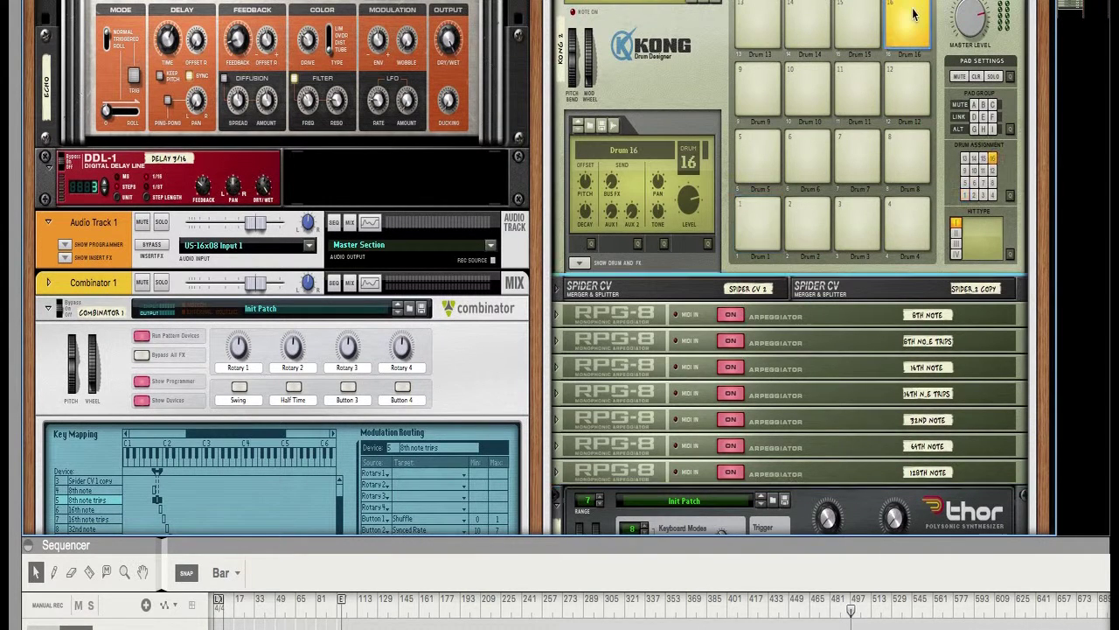
left_click(579, 262)
left_click(583, 296)
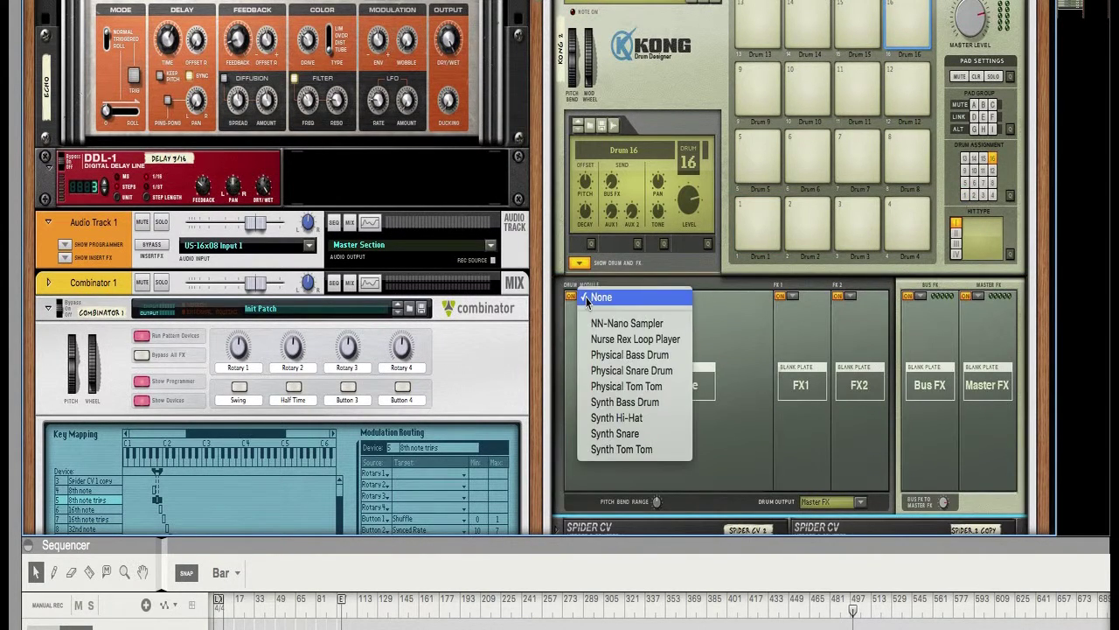
left_click(632, 326)
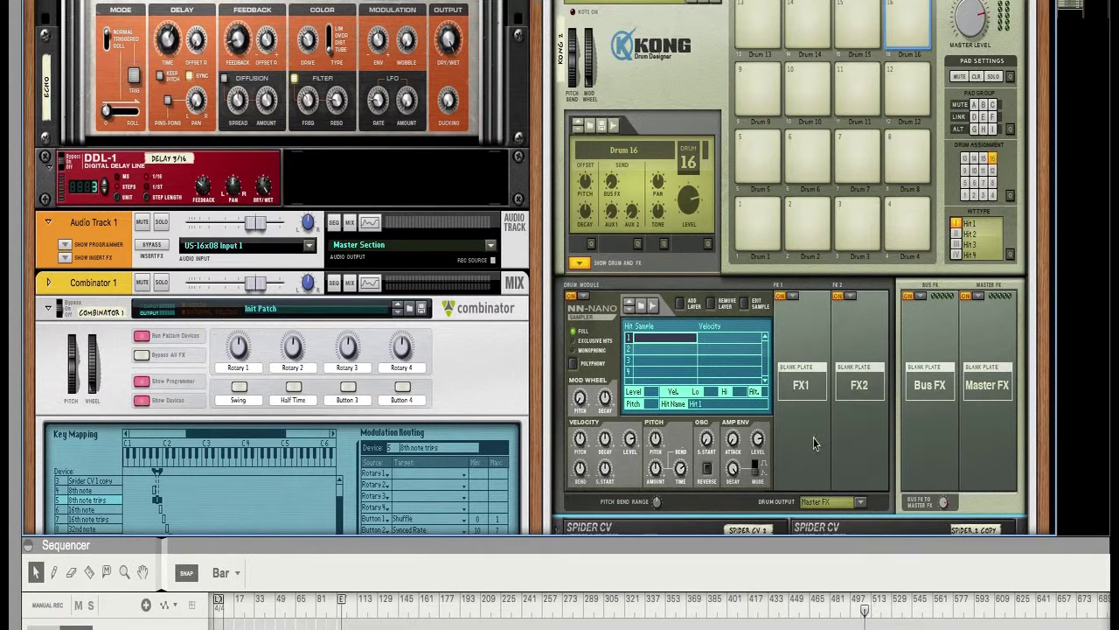
Drag Thor into place above the Spider CV splitters.
scroll(1048, 446, "down", 5)
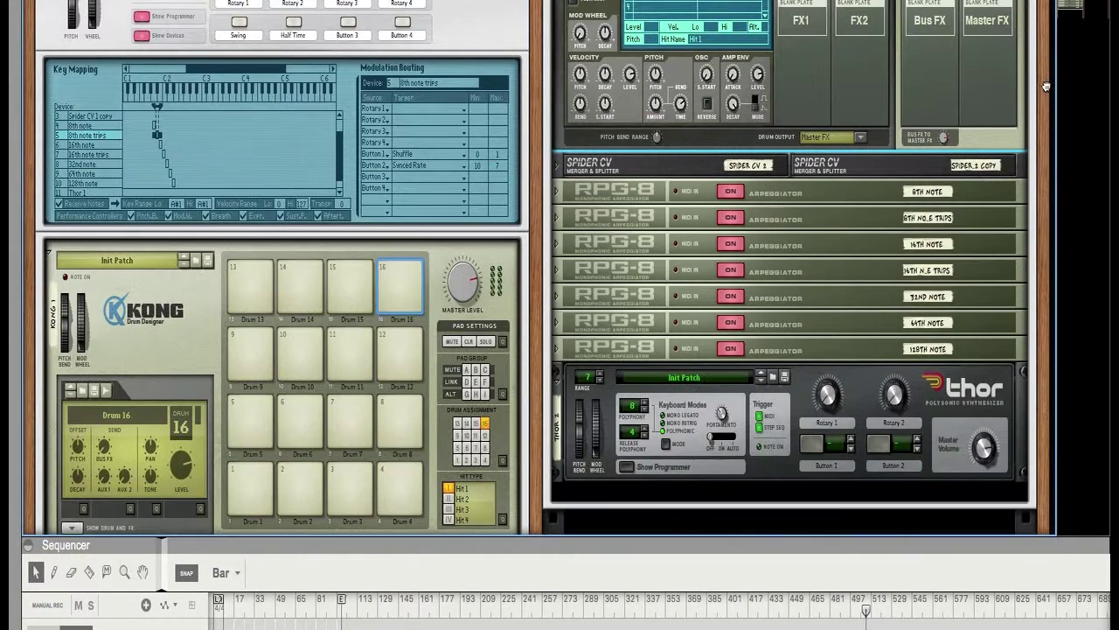
left_click(575, 382)
left_click_drag(574, 382, 790, 154)
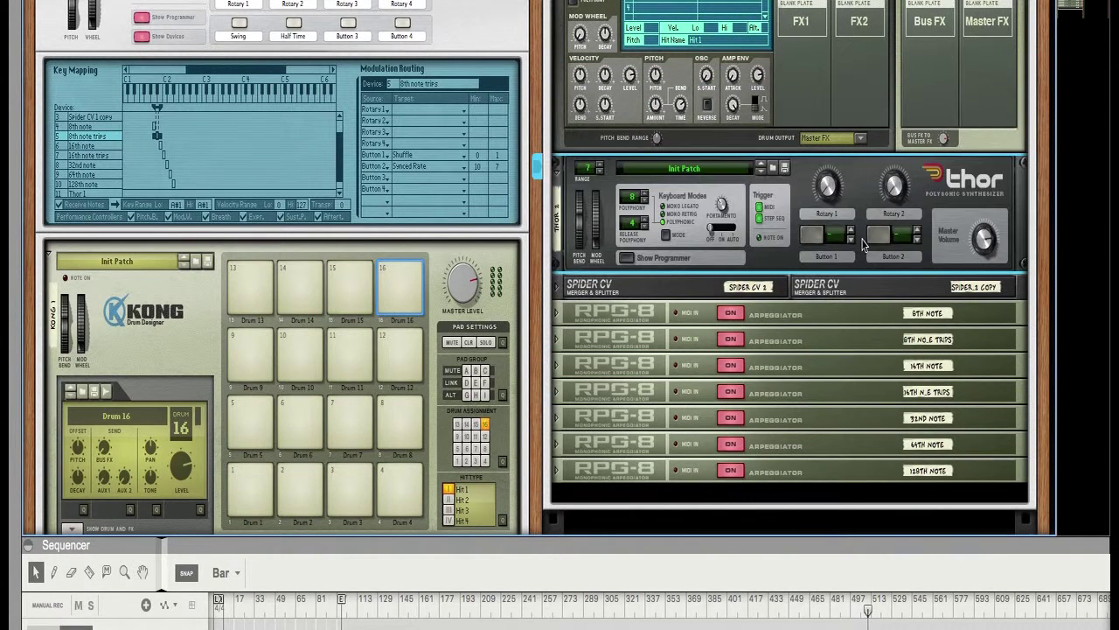
Set Thor's LFO 2 to a tempo-synced square wave at a 3/8 rate.
left_click(627, 257)
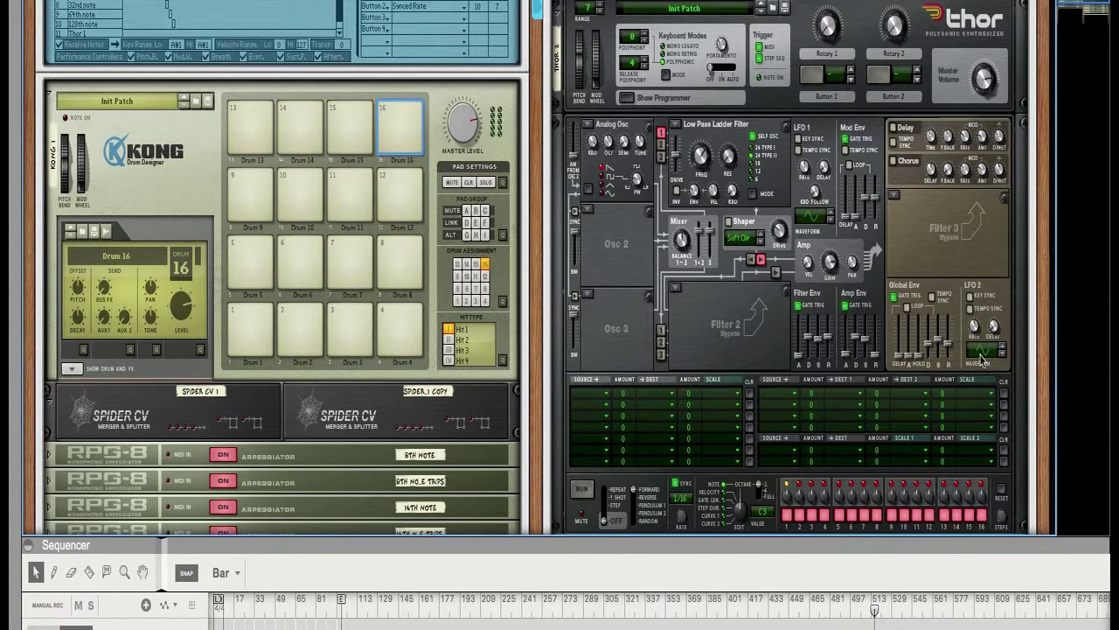
left_click(1003, 353)
left_click(1004, 353)
left_click(1003, 353)
mouse_move(976, 334)
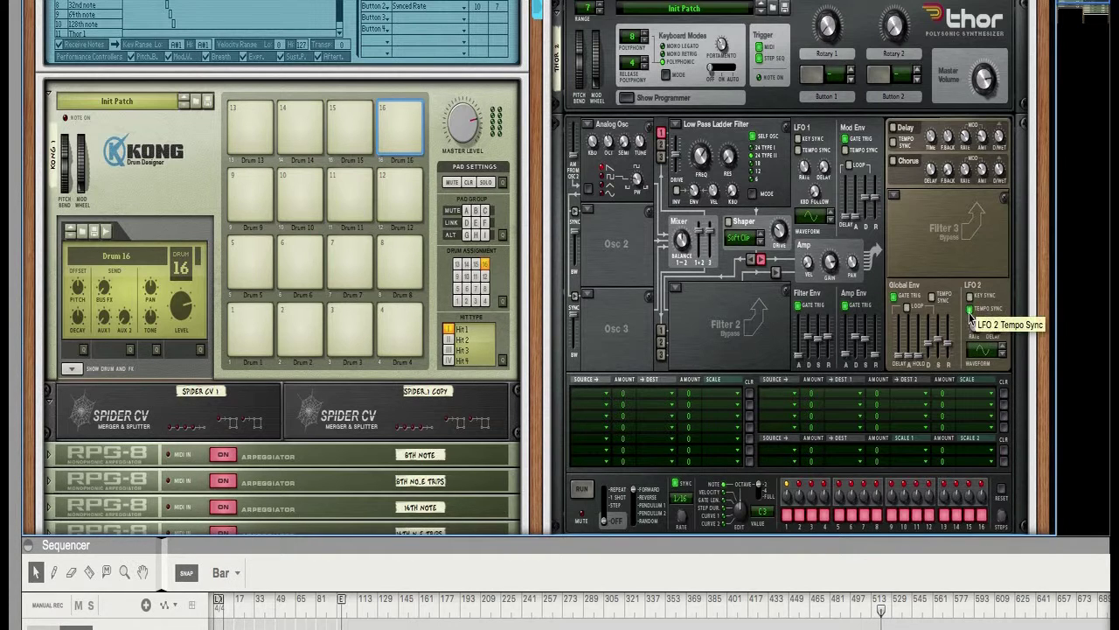
left_click(970, 309)
mouse_move(978, 331)
left_mouse_down()
mouse_move(975, 317)
mouse_move(976, 339)
left_mouse_up()
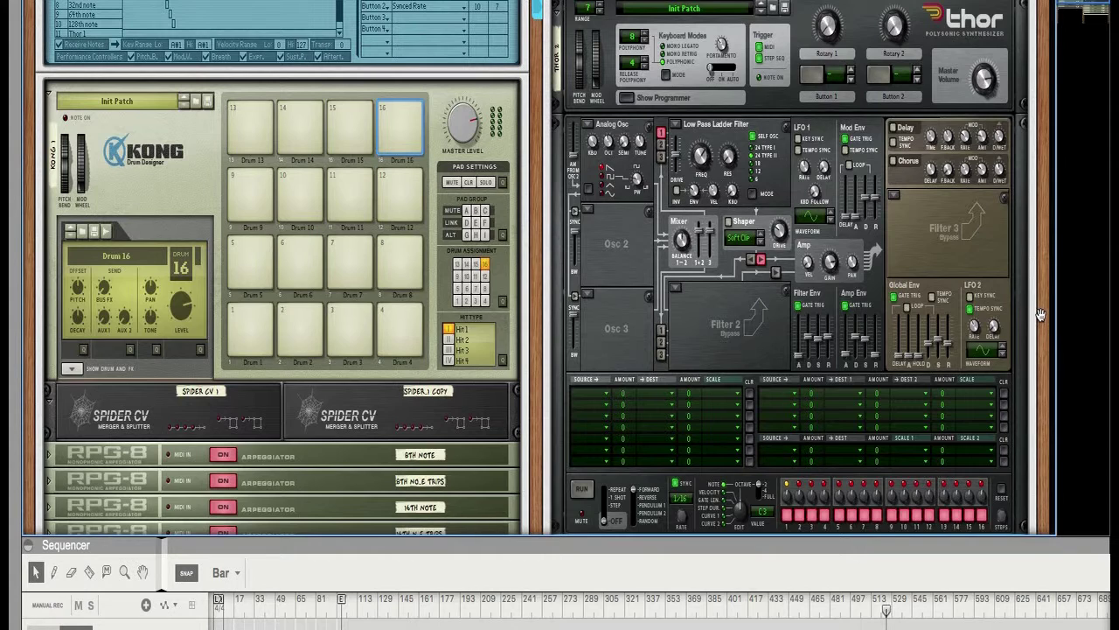
Collapse Thor to a thin strip and scroll back up toward the Combinator.
scroll(1041, 316, "up", 3)
scroll(610, 388, "up", 3)
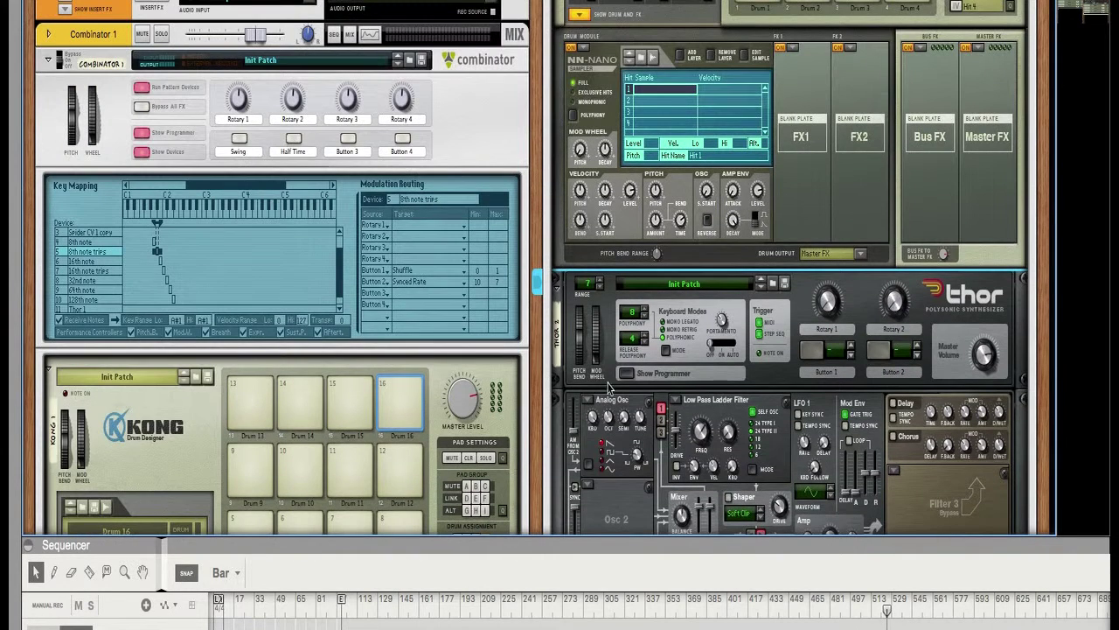
left_click(558, 285)
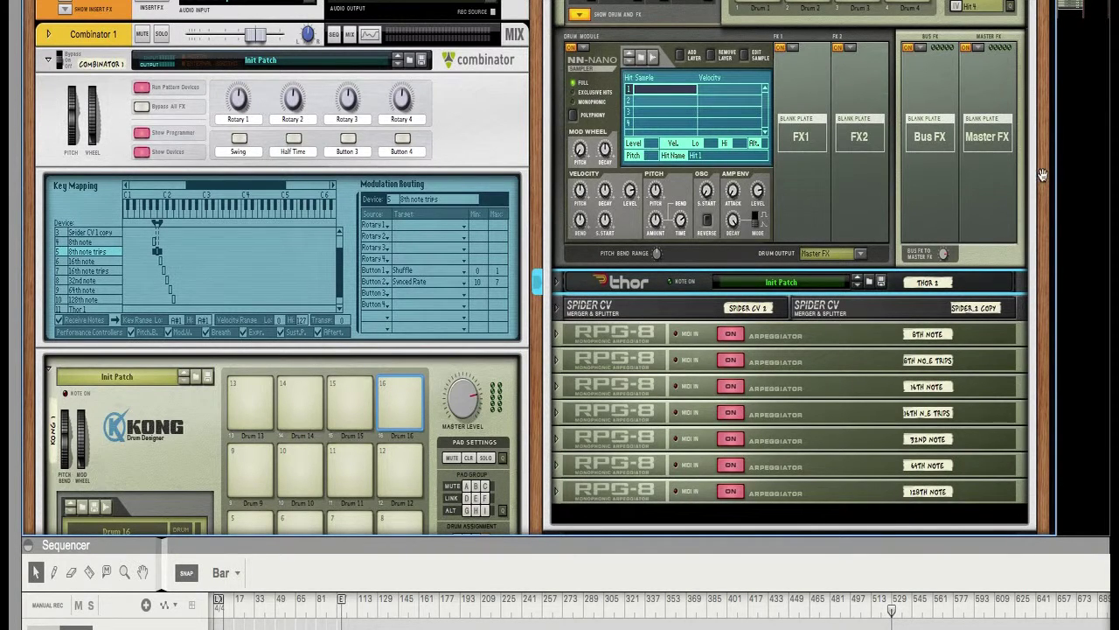
scroll(1058, 346, "up", 5)
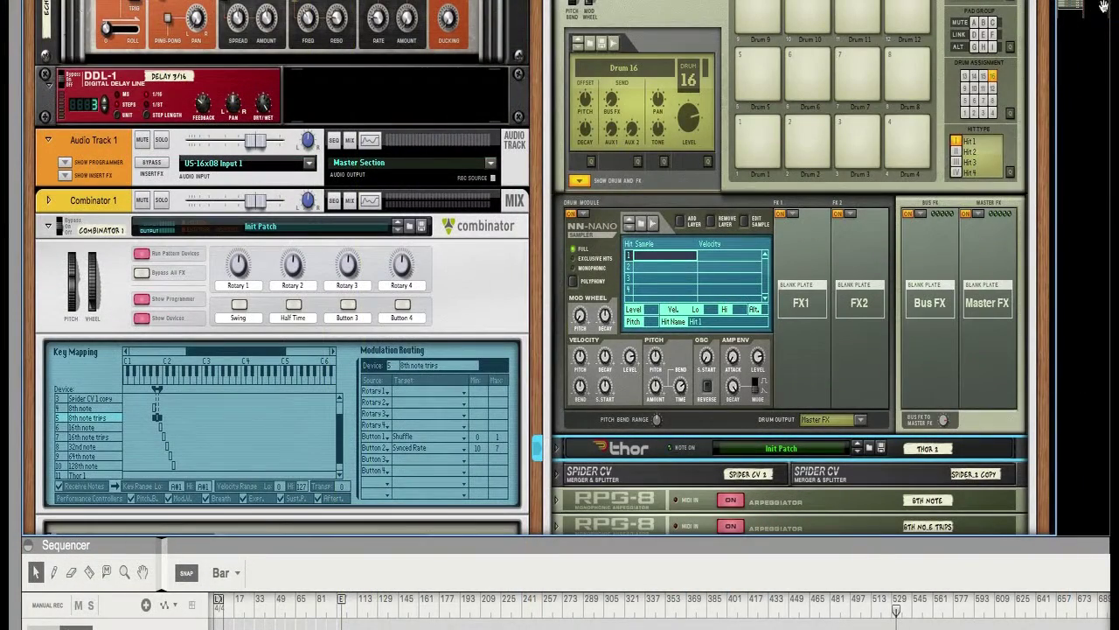
Hide Kong's Drum and FX, try pads 15, 14 and 13, then select the 128th note Key Mapping row.
scroll(1032, 254, "up", 8)
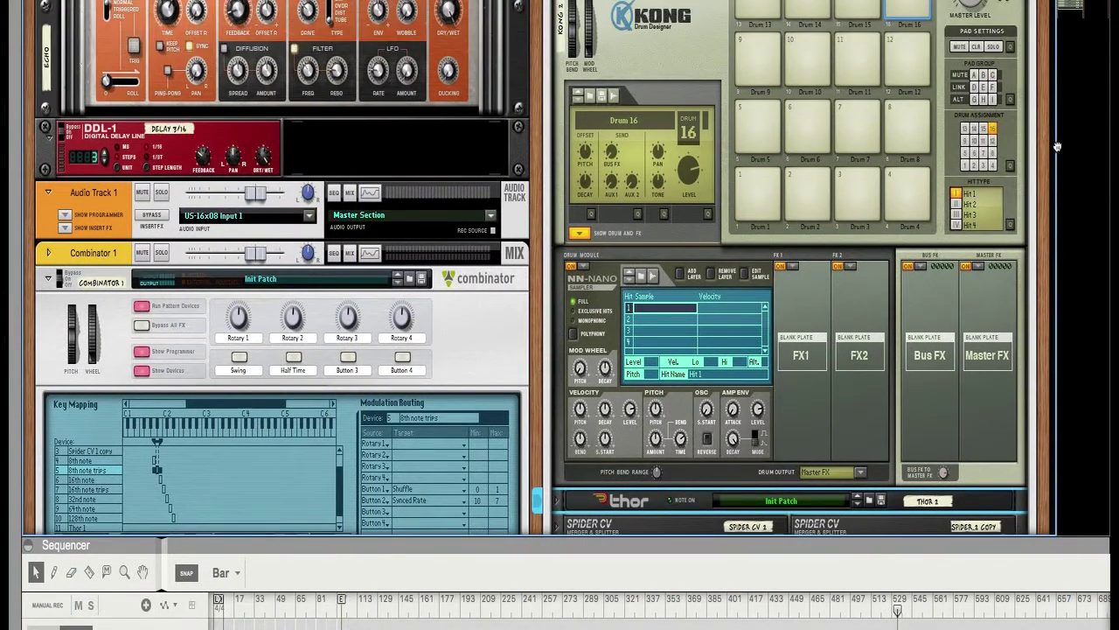
scroll(1032, 253, "down", 2)
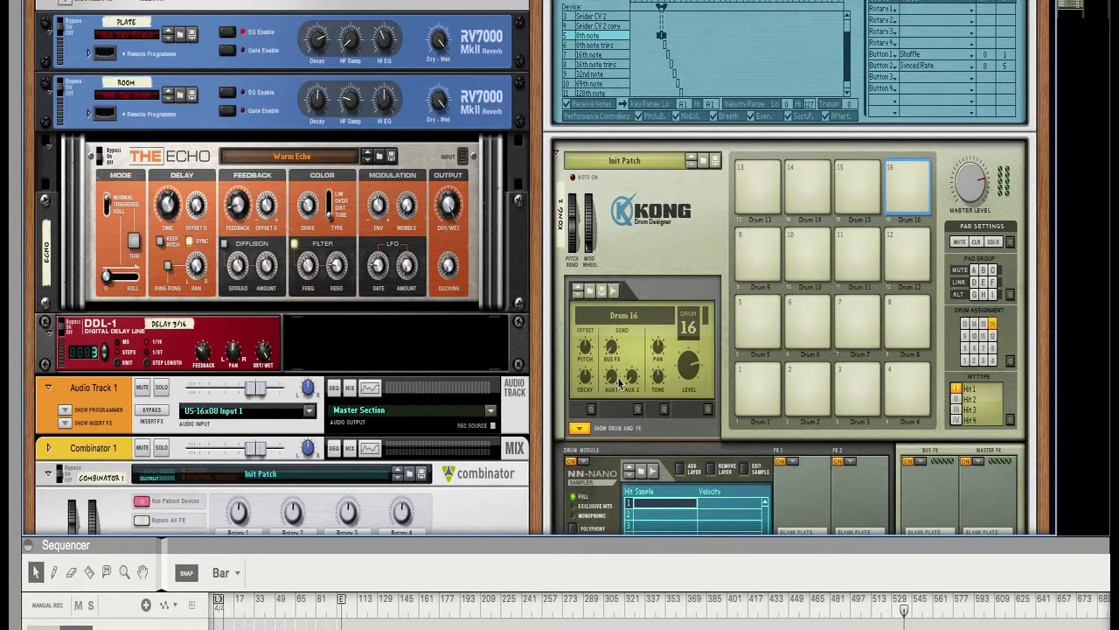
left_click(578, 428)
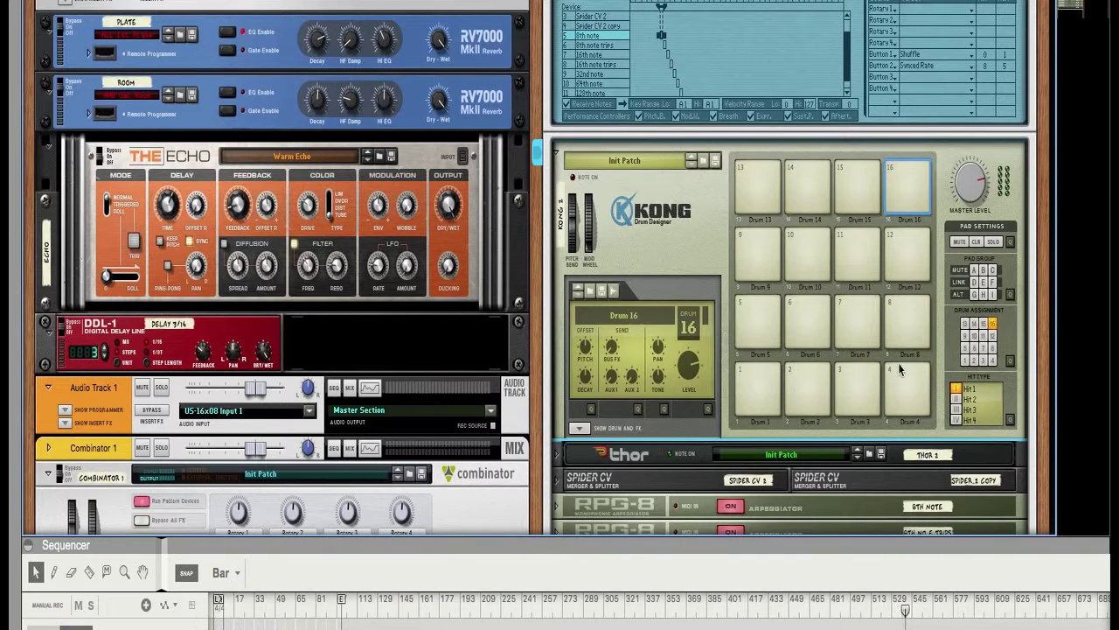
left_click(857, 188)
left_click(785, 198)
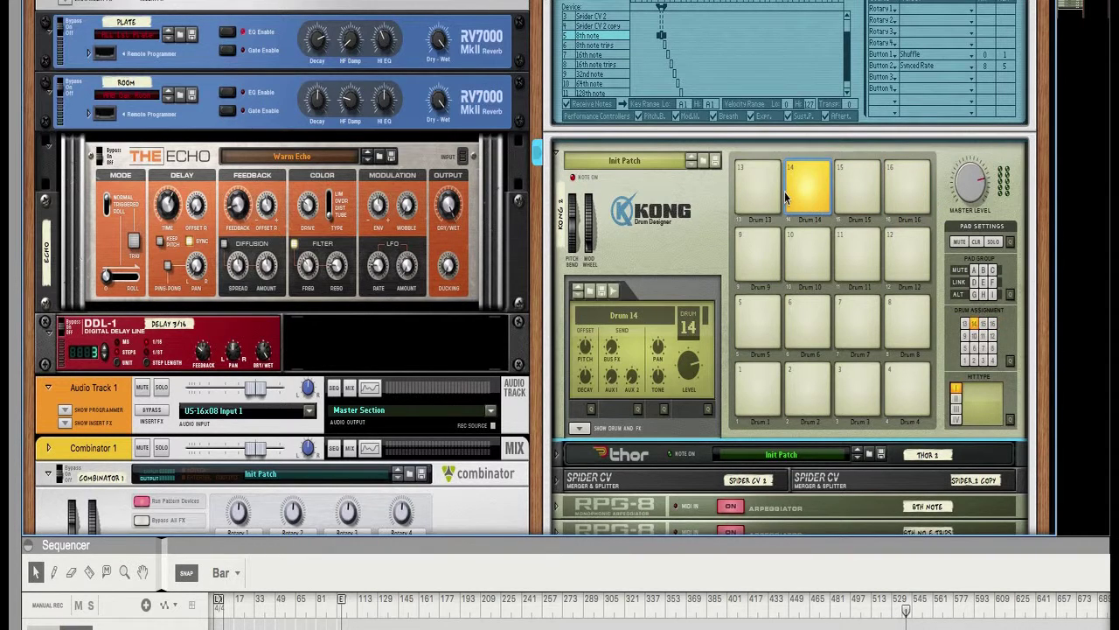
left_click(757, 188)
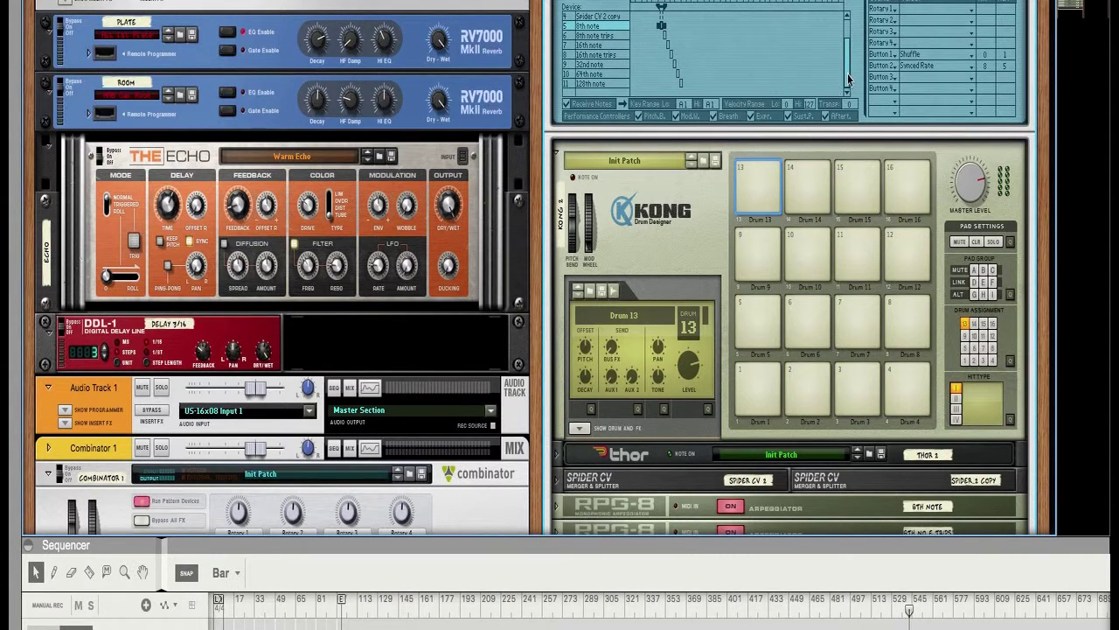
scroll(850, 81, "down", 1)
left_click(601, 84)
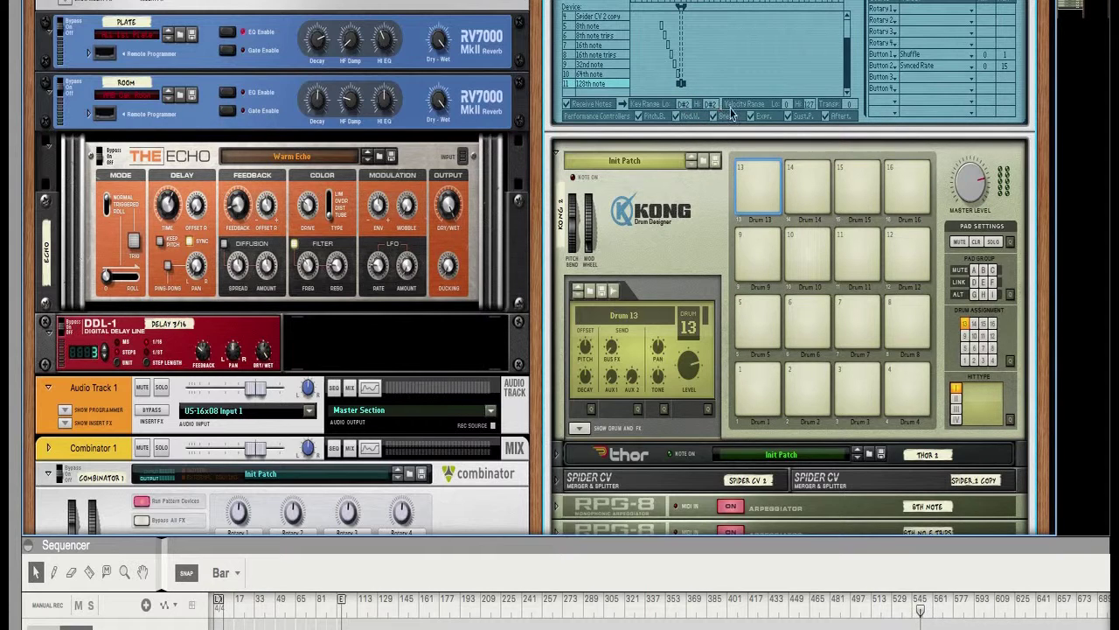
Select both Spider CVs and all seven RPG-8s and drag them under Kong, above Thor.
scroll(1048, 336, "down", 5)
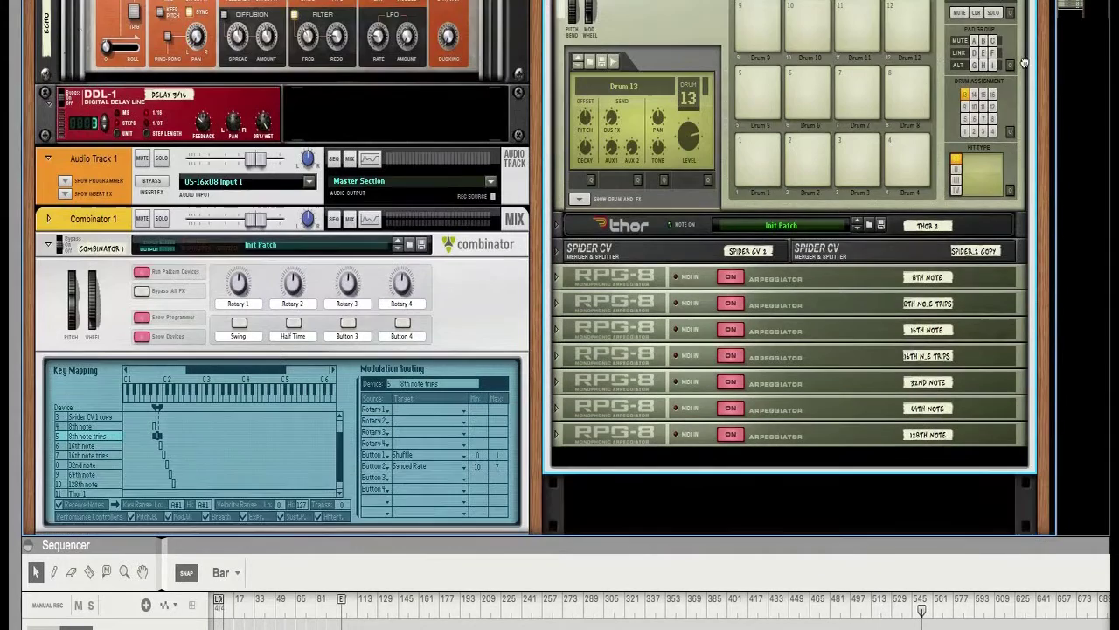
left_click(647, 199)
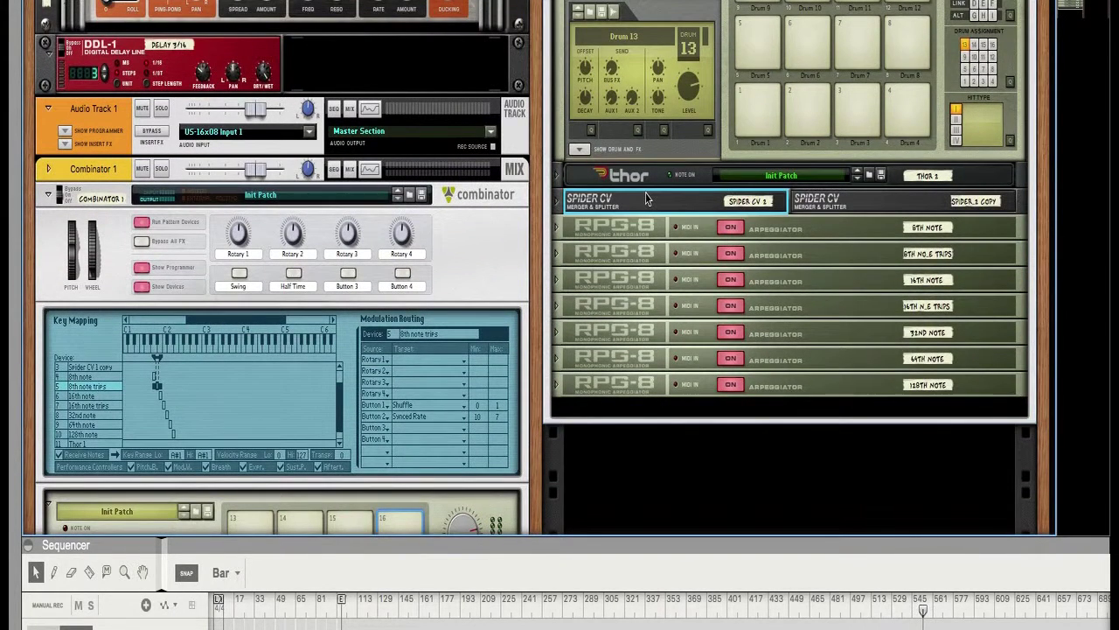
left_click(840, 203, "shift")
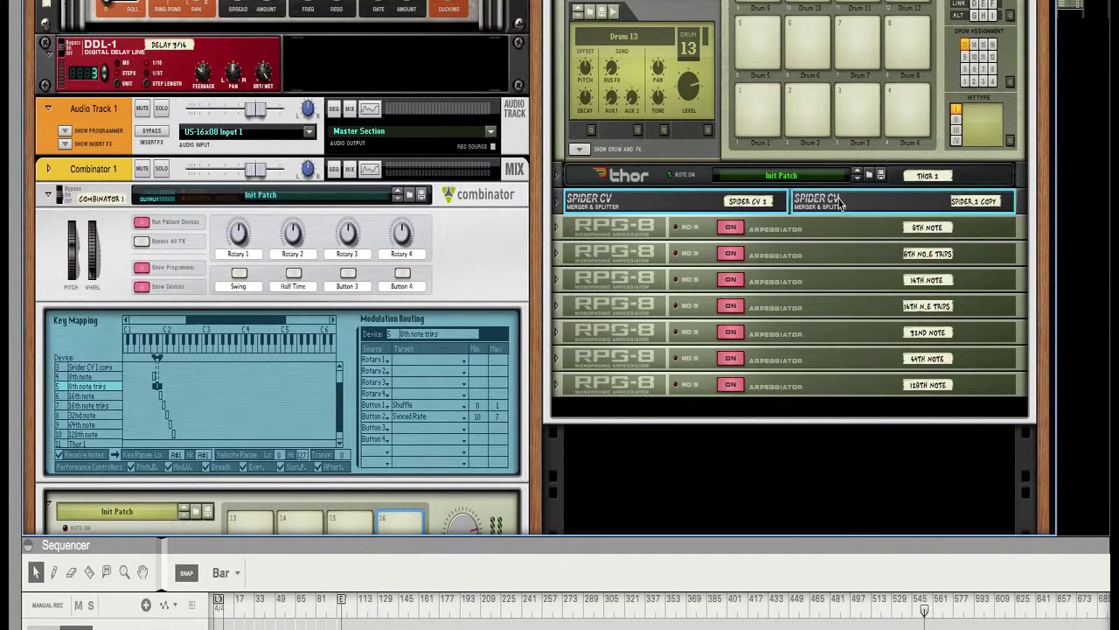
left_click(606, 383, "shift")
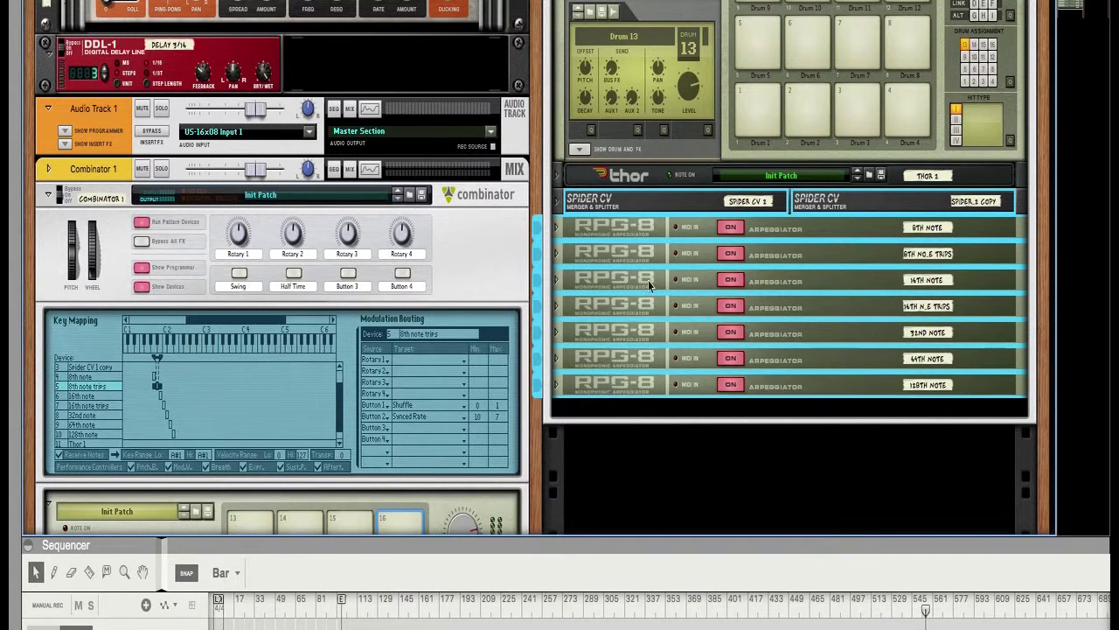
left_click_drag(639, 199, 651, 399)
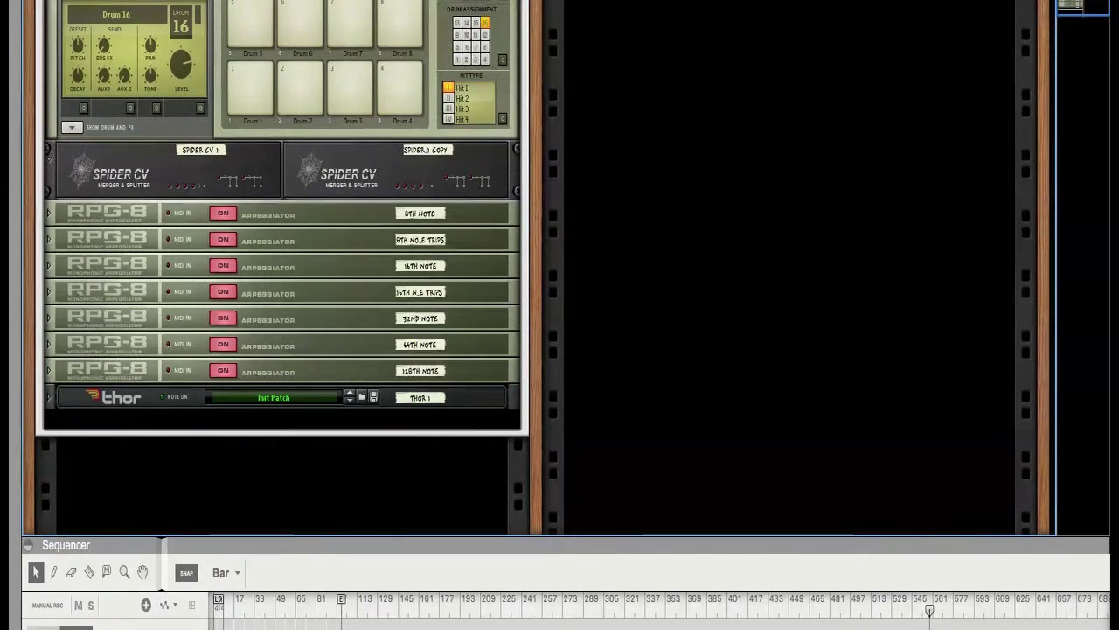
scroll(1055, 203, "up", 3)
On the rack's back, cable Spider_Copy 3's Merge Out into Spider CV 1, then return to the front panels.
scroll(1056, 203, "up", 5)
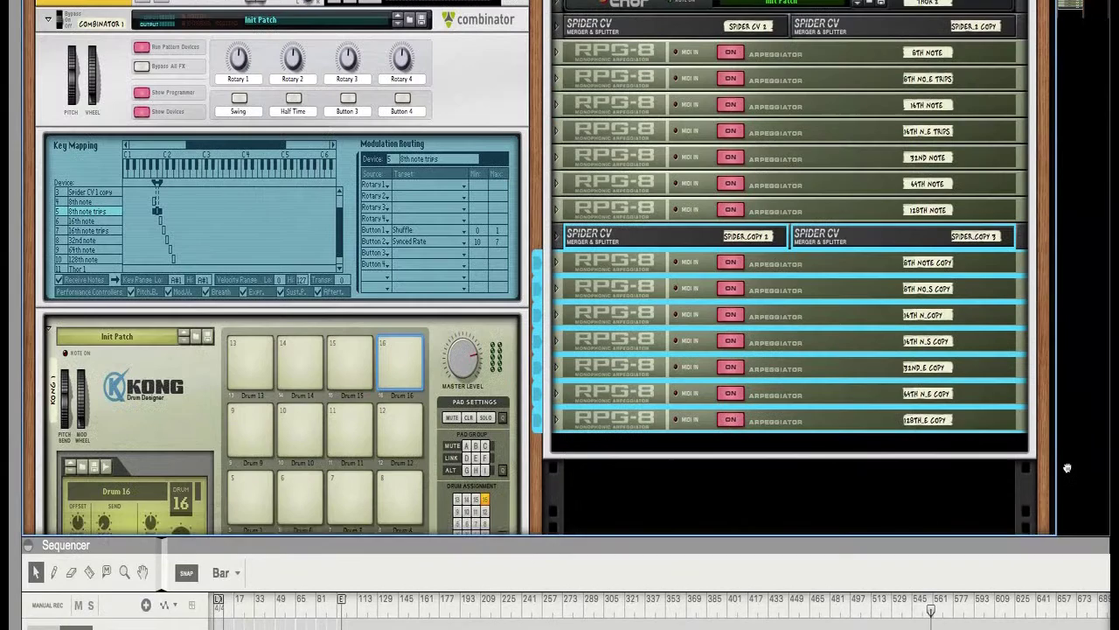
key("Tab")
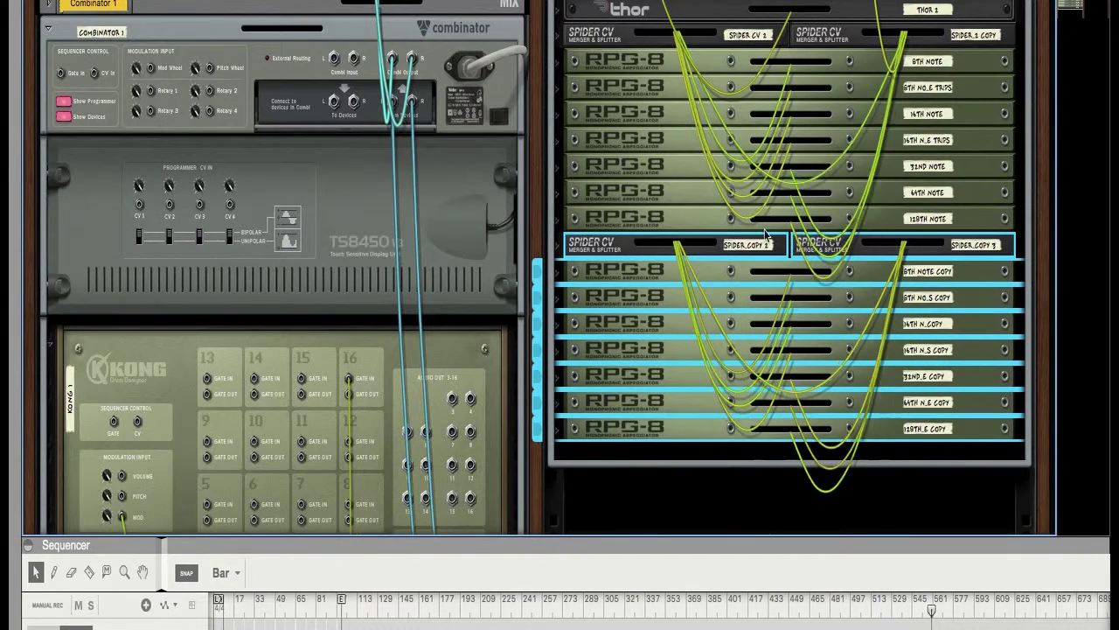
left_click(562, 248)
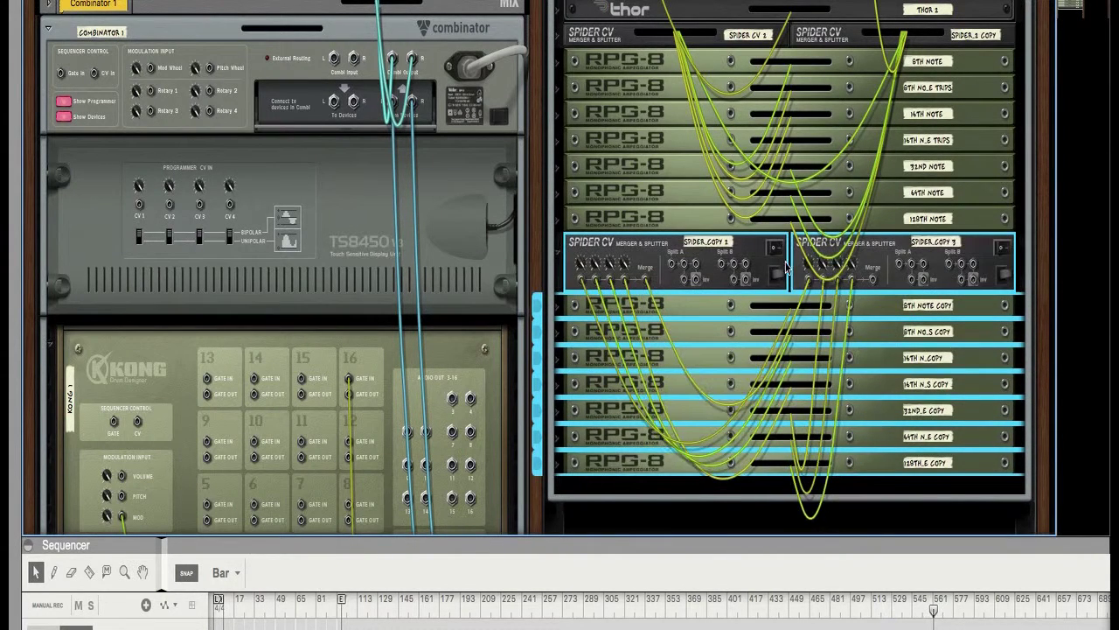
left_click_drag(875, 284, 810, 83)
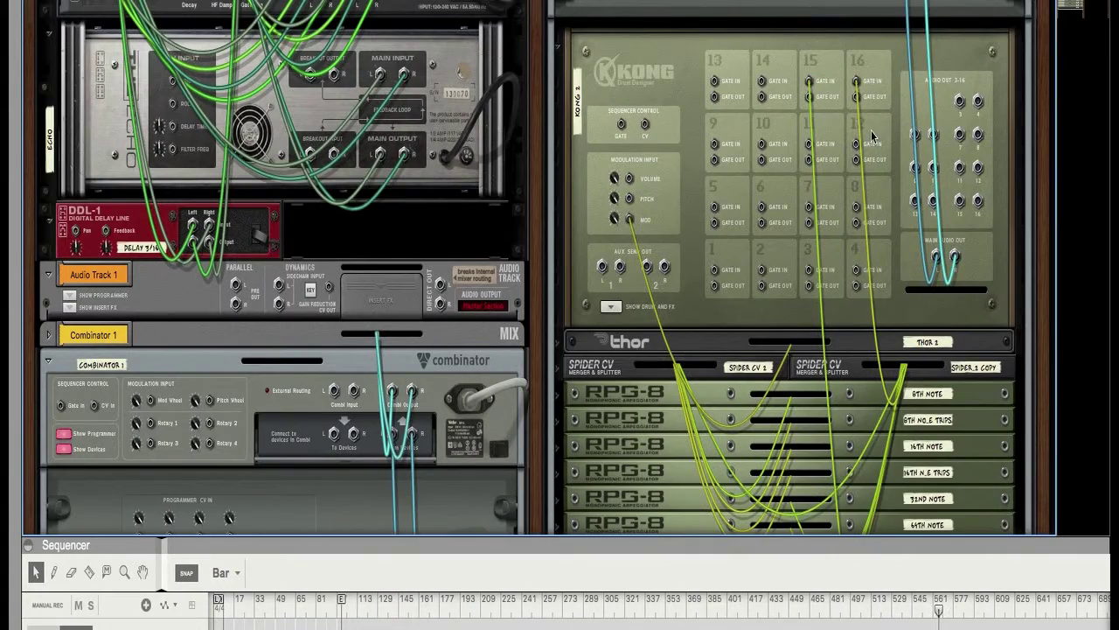
key("Tab")
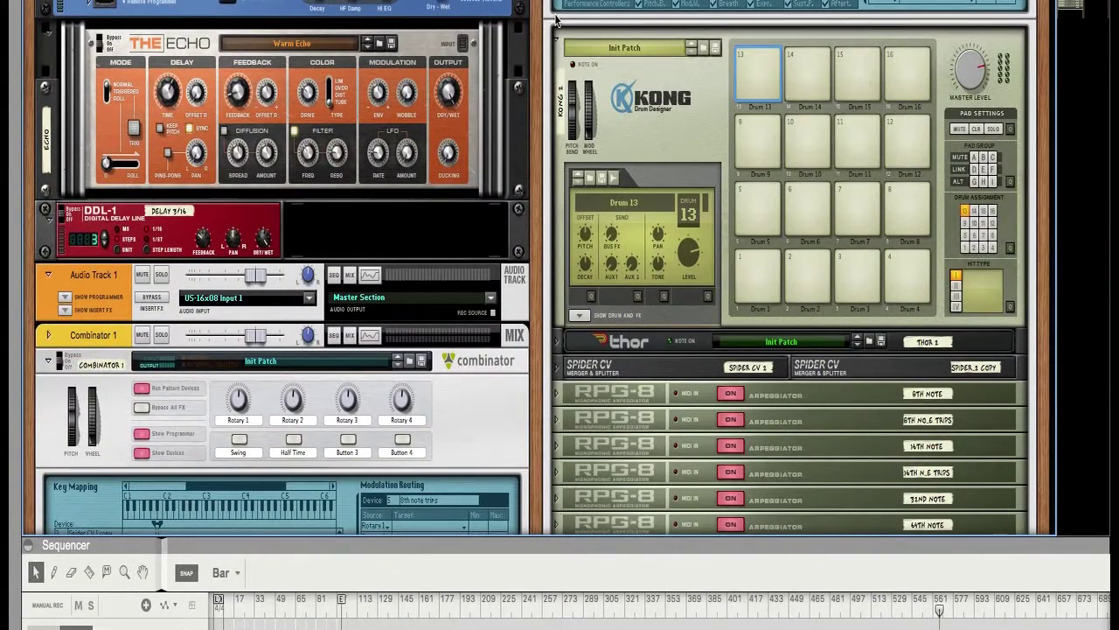
Key-map the 8th note copy to E2 only and the 8th note trips copy to F2.
scroll(892, 153, "up", 5)
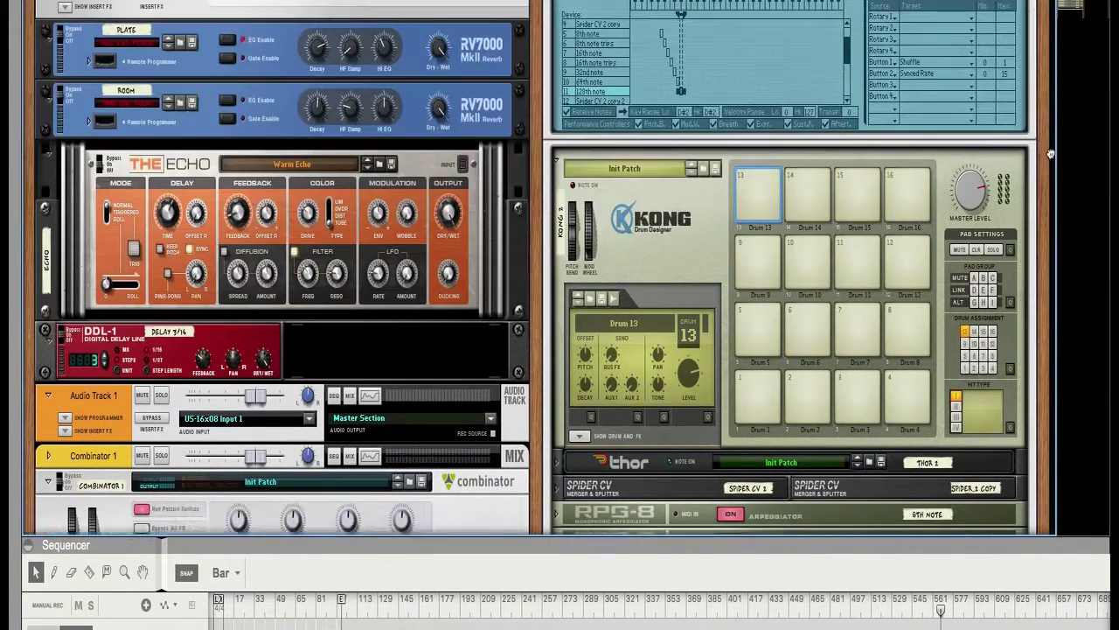
scroll(845, 153, "down", 5)
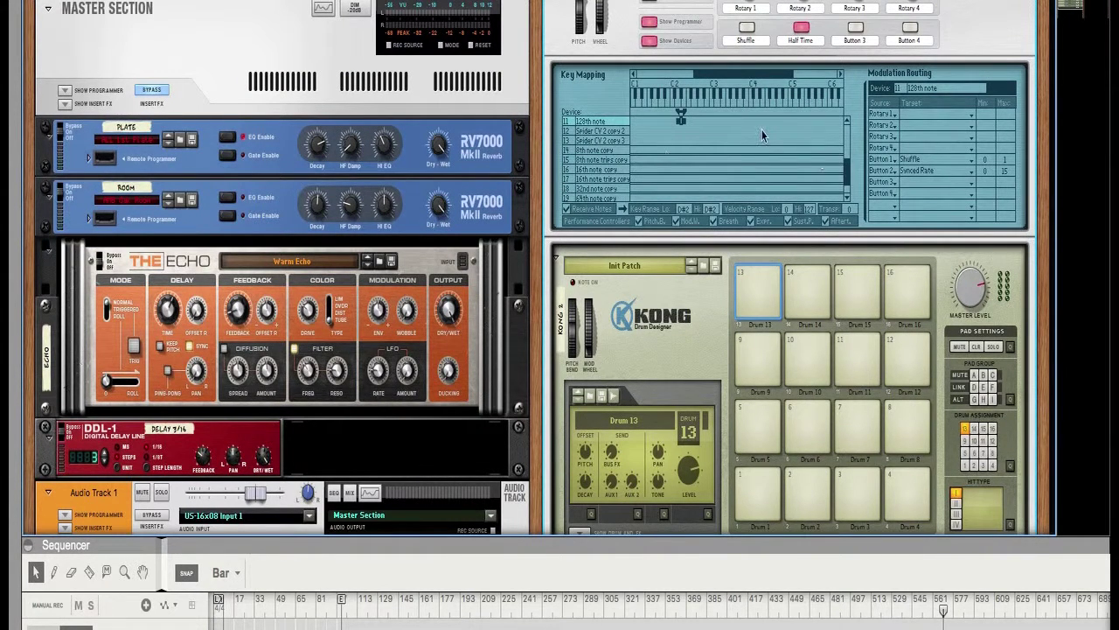
left_click(604, 153)
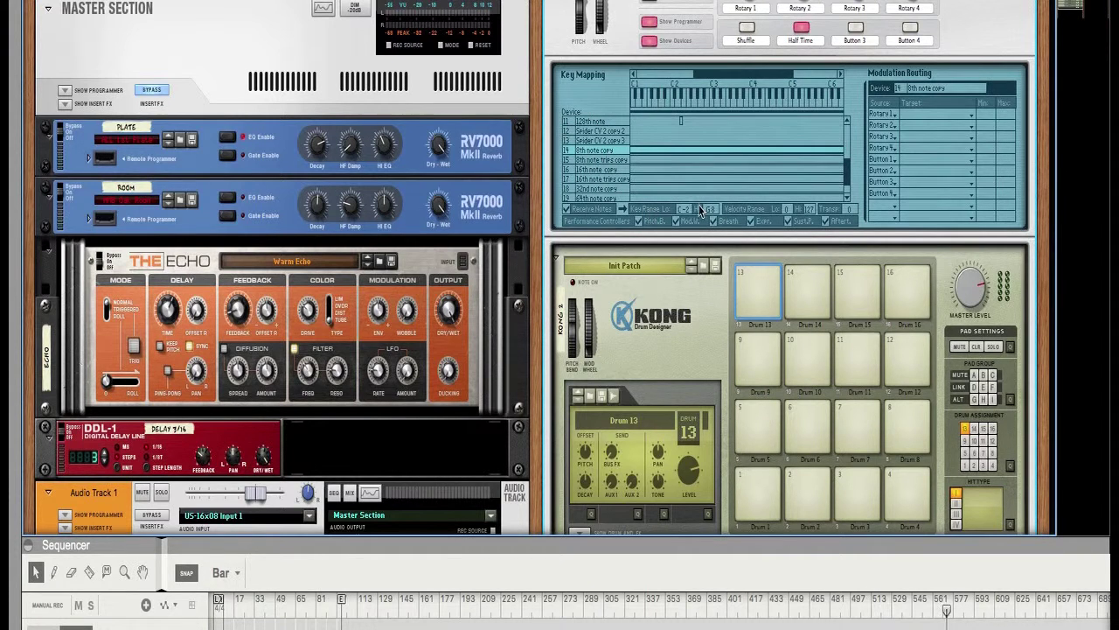
left_click_drag(688, 215, 684, 109)
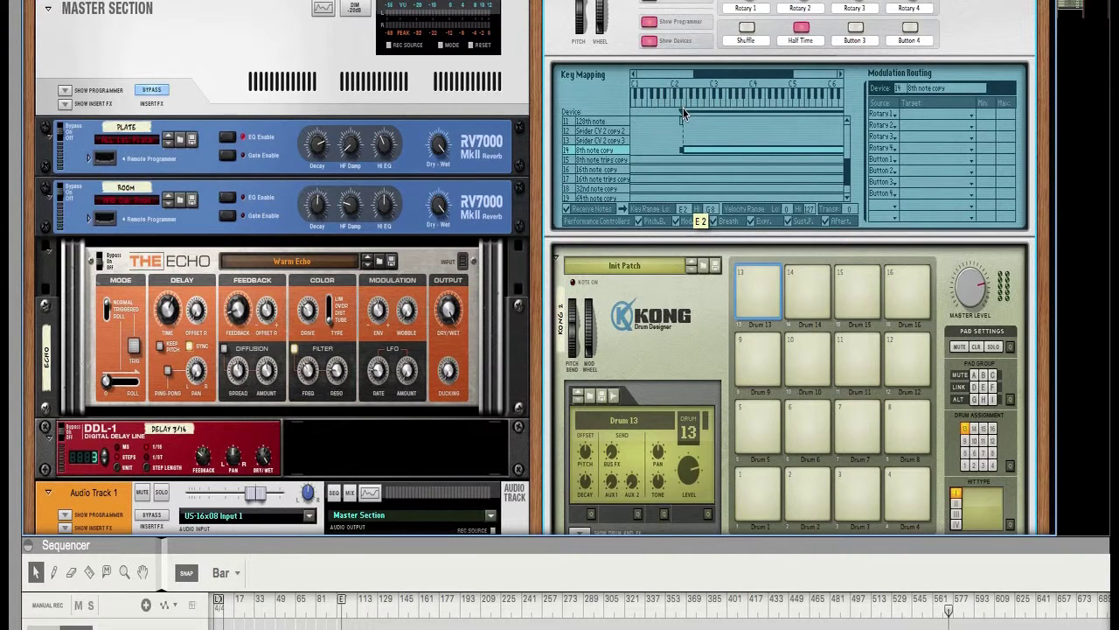
left_click_drag(711, 211, 733, 390)
left_click(604, 160)
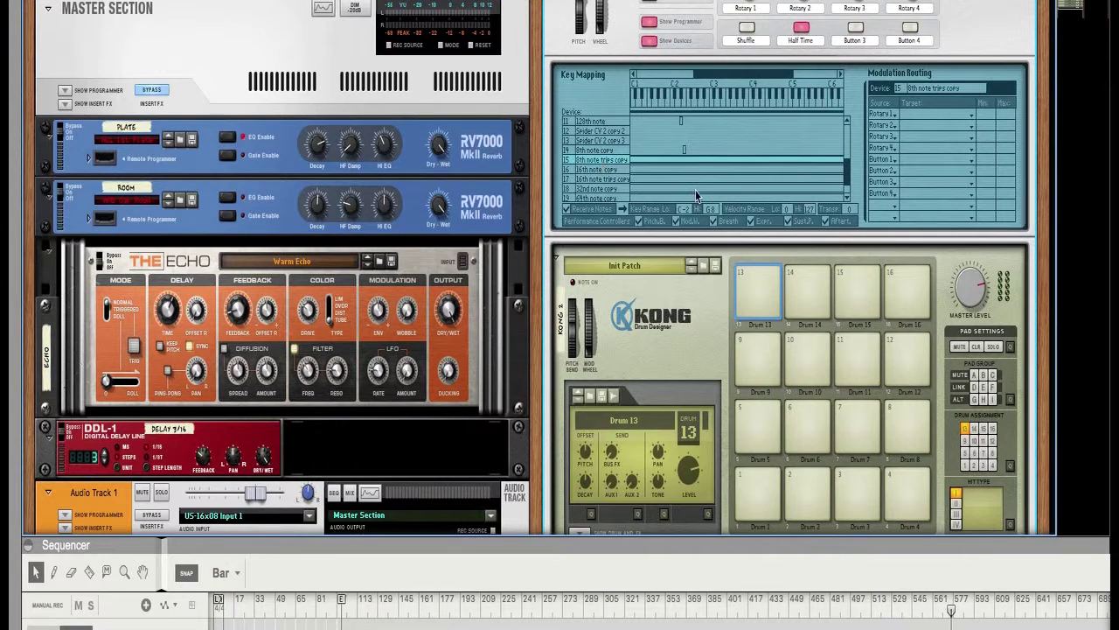
left_click_drag(691, 208, 681, 113)
left_click_drag(713, 211, 730, 368)
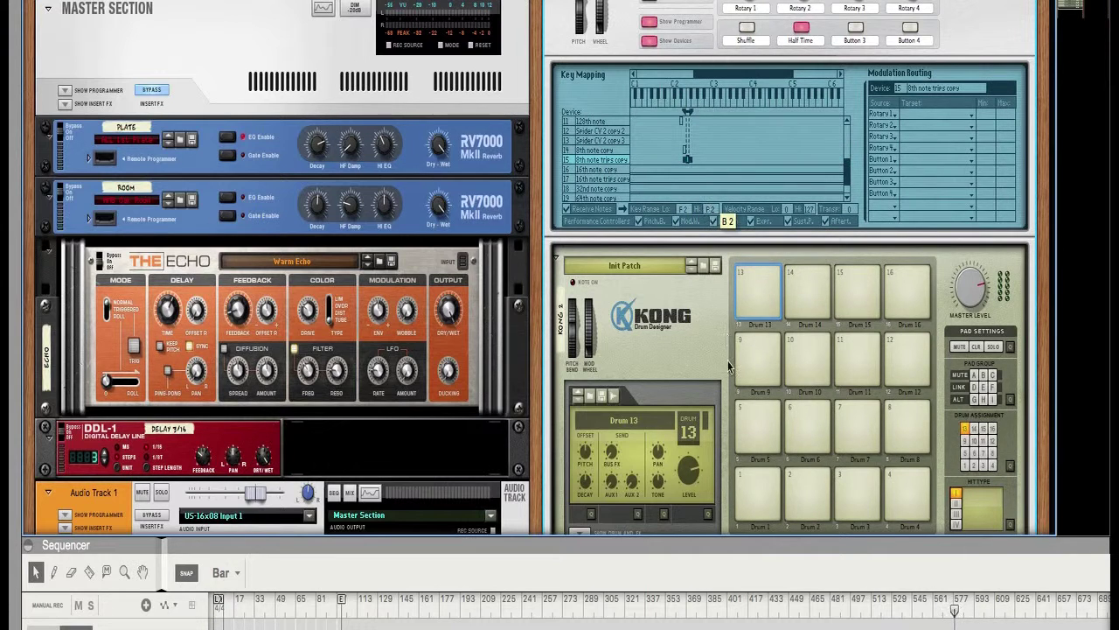
Narrow the 16th note, 16th note trips (G2) and 32nd note copies to single keys.
left_click(637, 171)
left_click_drag(687, 209, 742, 374)
left_click(611, 180)
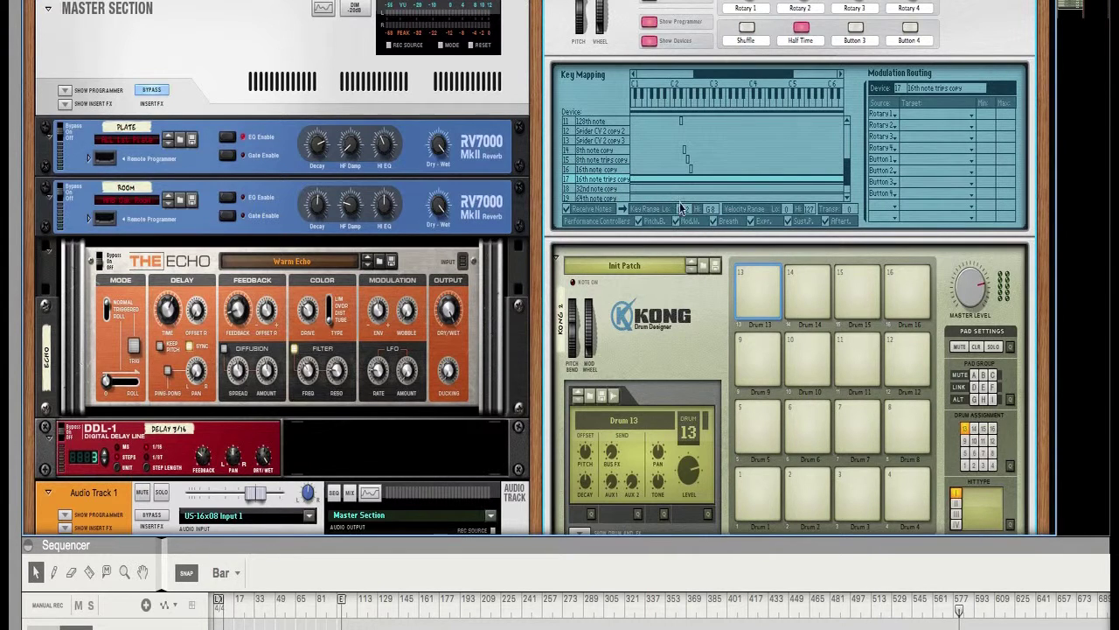
left_click_drag(680, 204, 666, 104)
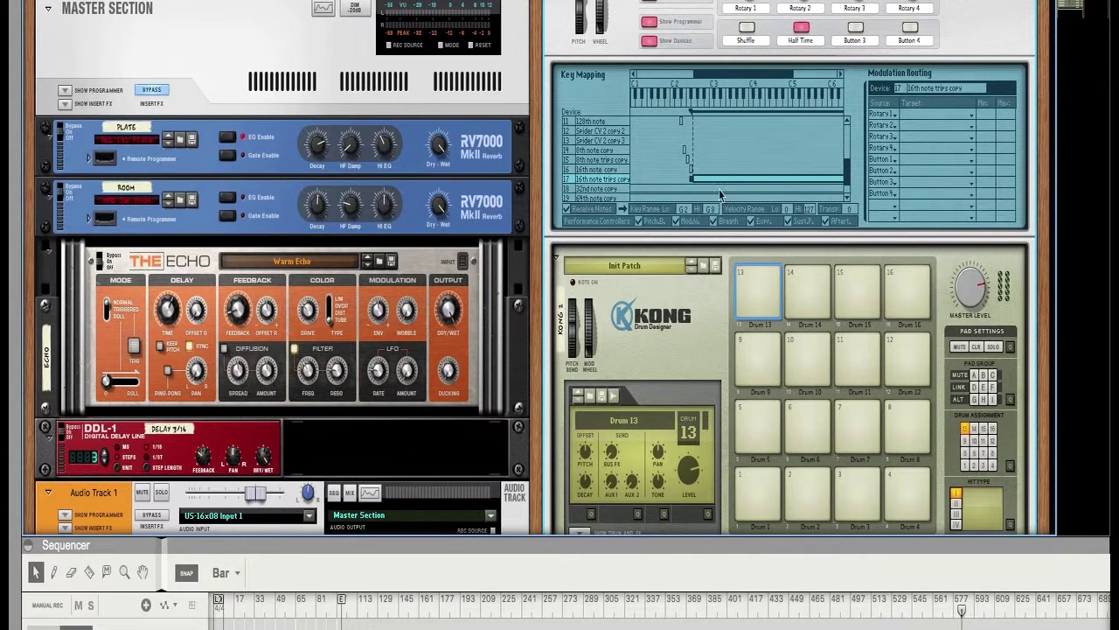
left_click_drag(713, 215, 711, 213)
left_click_drag(719, 256, 735, 374)
left_click(660, 194)
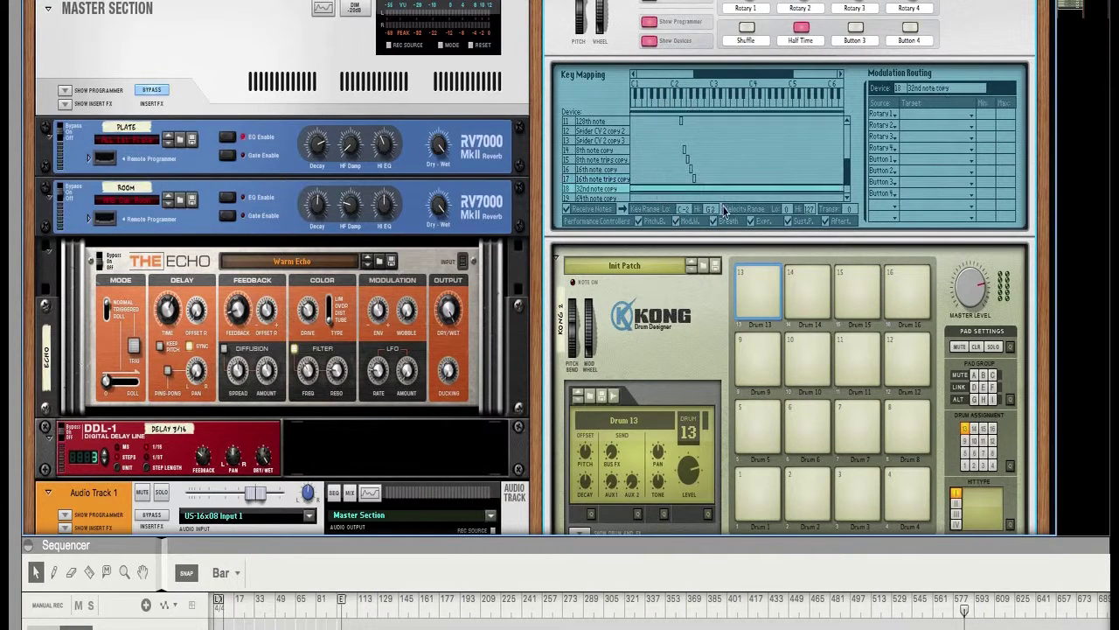
left_click_drag(685, 210, 740, 395)
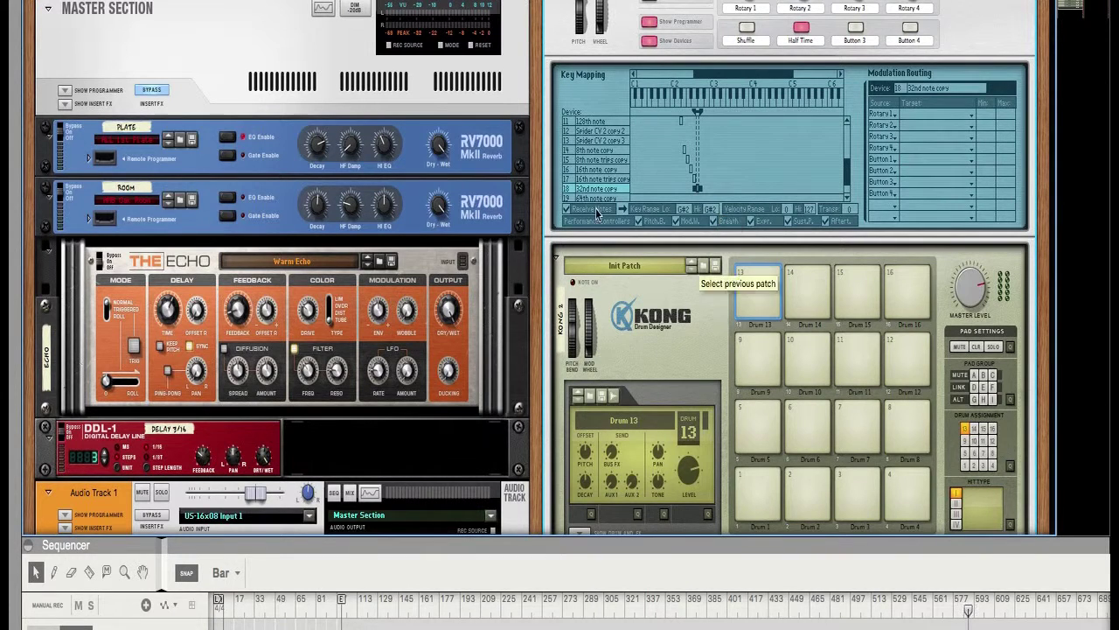
Key-map the 64th note copy to A2 and the 128th note copy to A#2.
left_click(598, 197)
left_click_drag(848, 162, 853, 191)
left_click_drag(686, 213, 683, 109)
left_click_drag(709, 208, 734, 351)
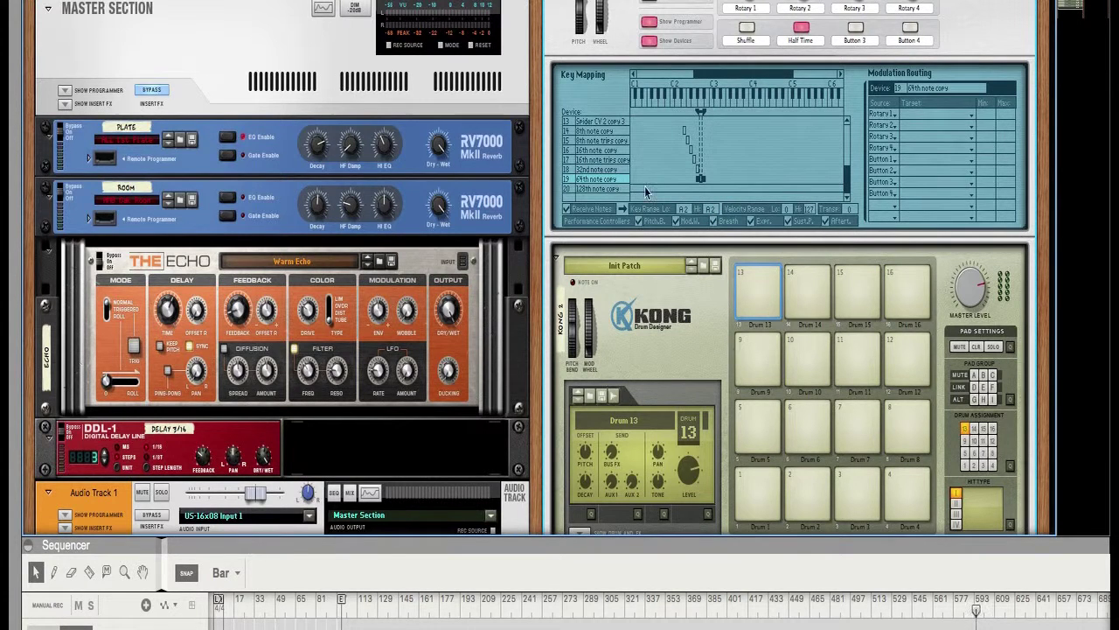
left_click(644, 188)
left_click_drag(690, 215, 681, 106)
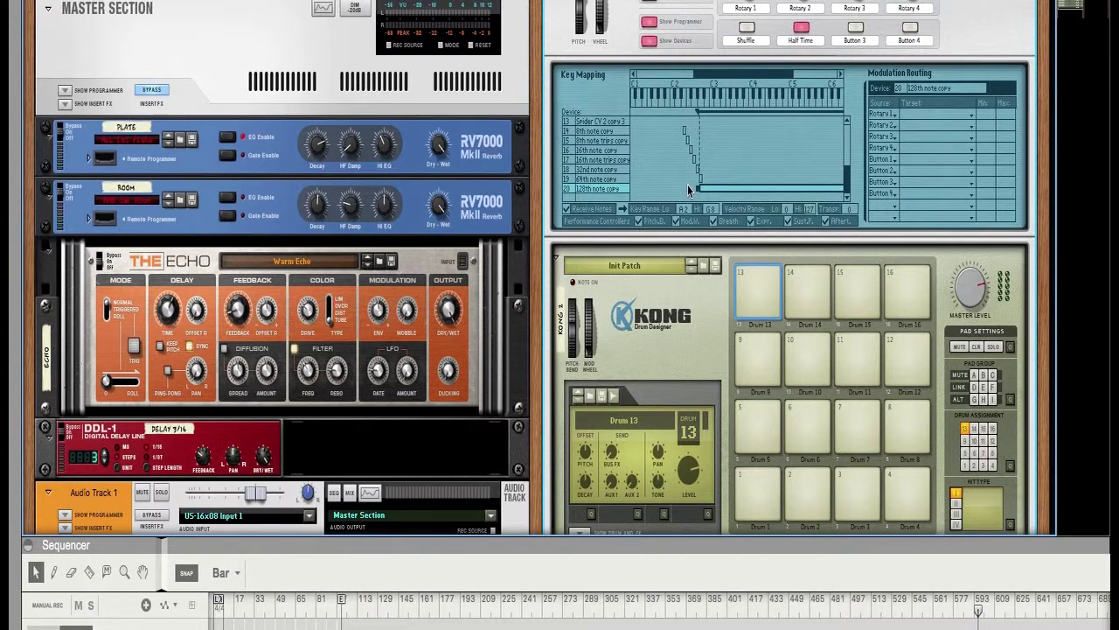
left_click_drag(688, 190, 720, 349)
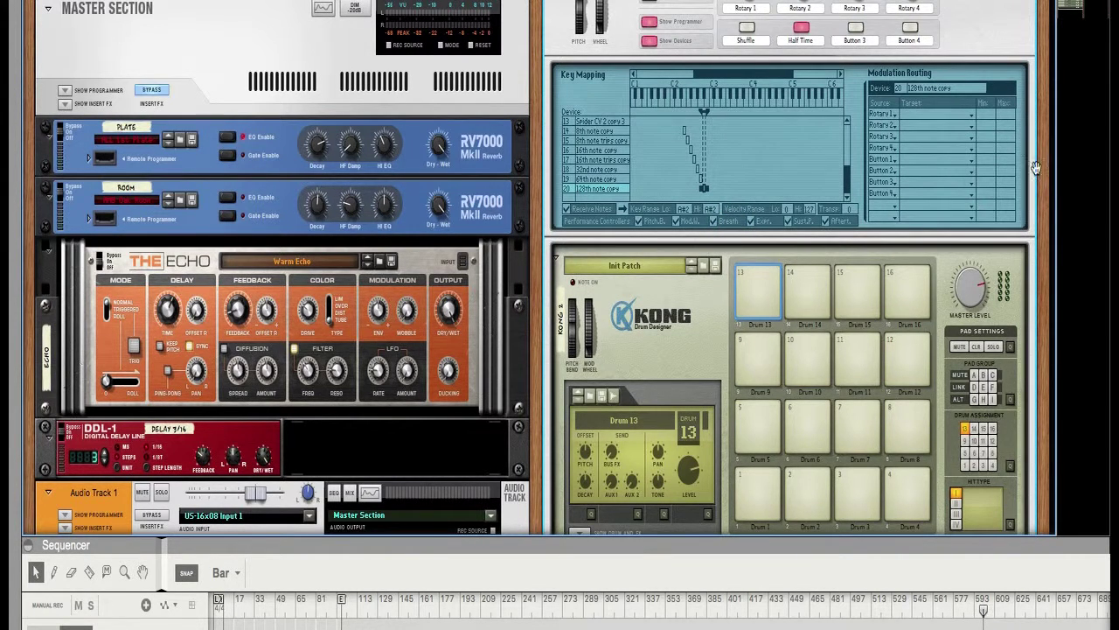
Raise the rack–sequencer divider so the Combinator 1 track lane appears below the rack.
scroll(1044, 200, "up", 1)
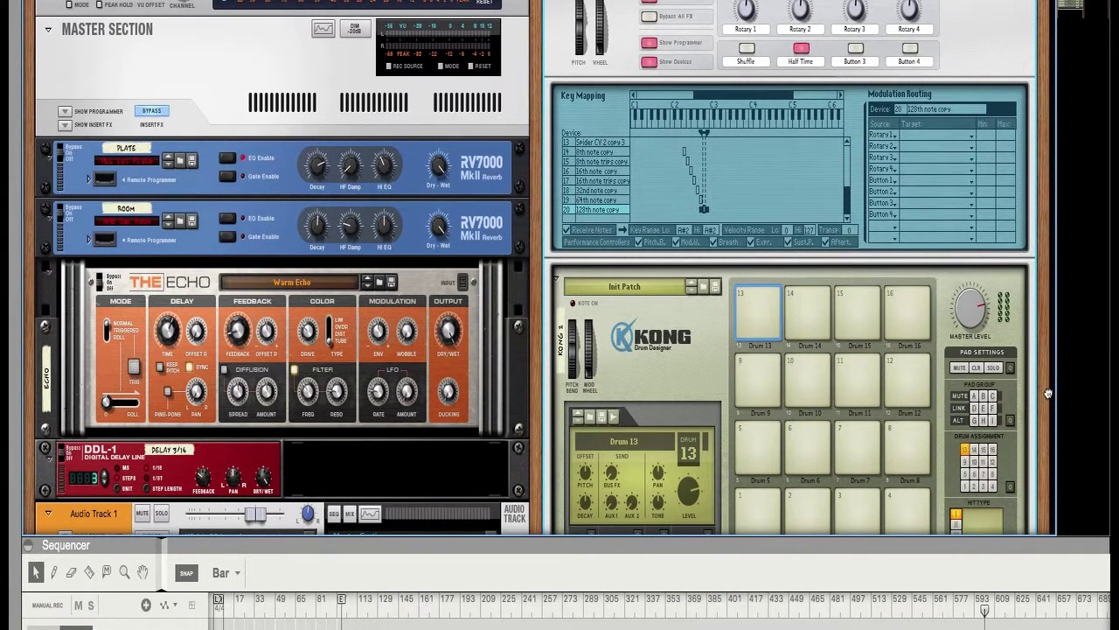
scroll(1034, 251, "down", 3)
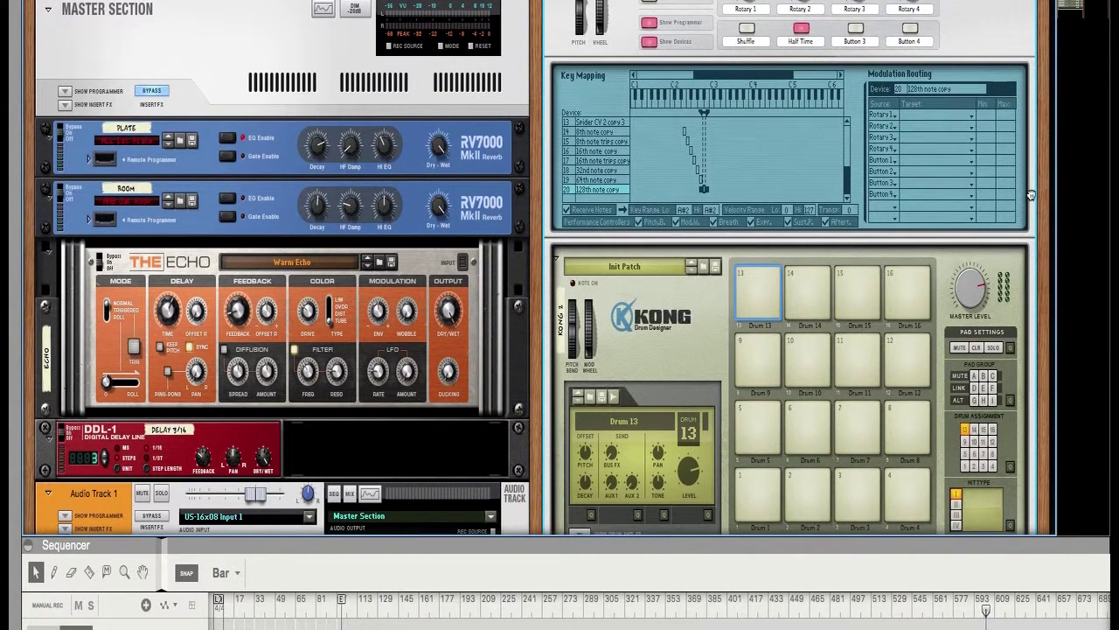
scroll(937, 143, "down", 1)
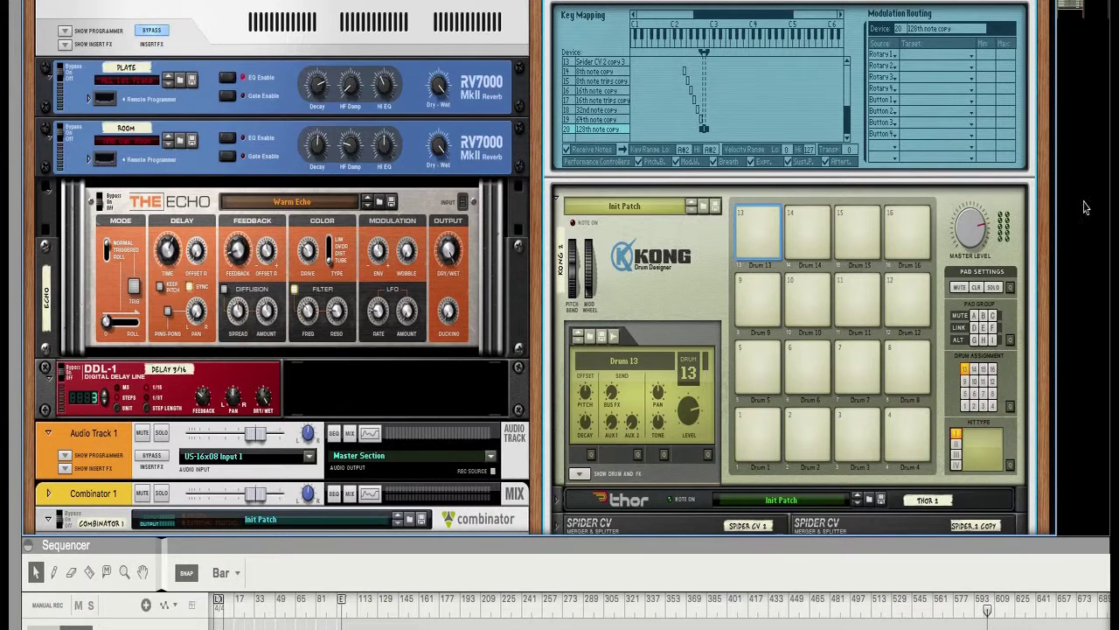
scroll(1056, 210, "up", 4)
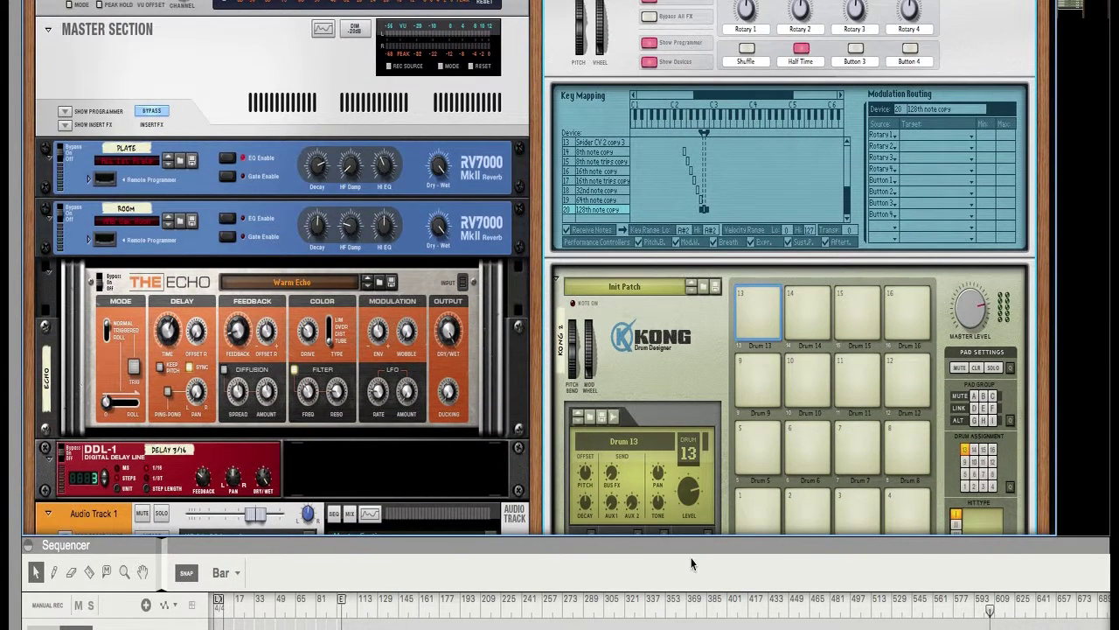
left_click_drag(690, 546, 686, 504)
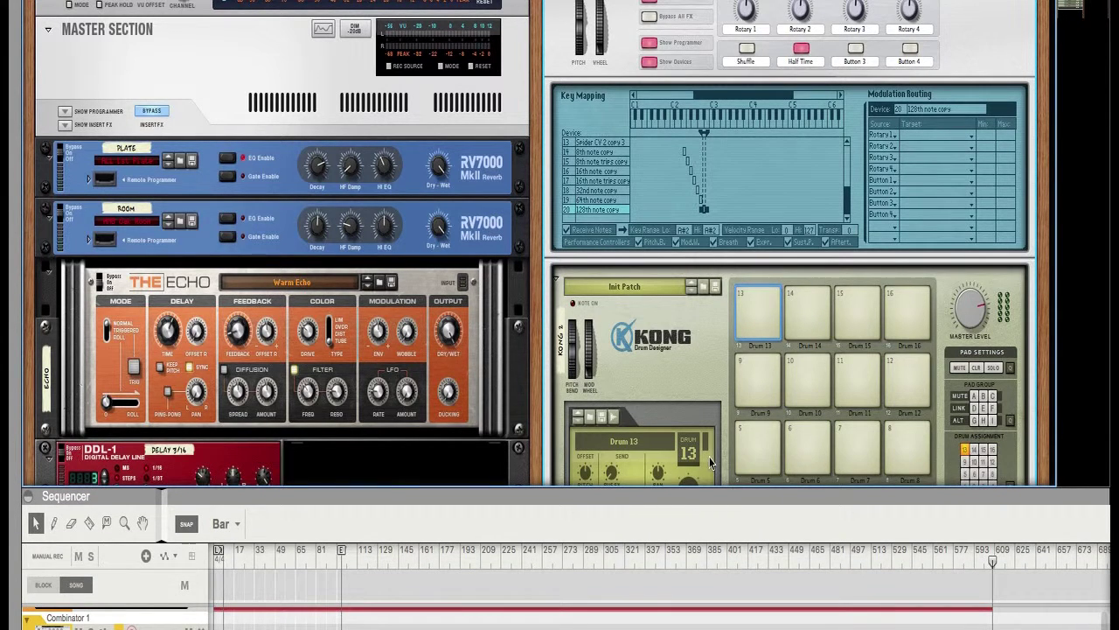